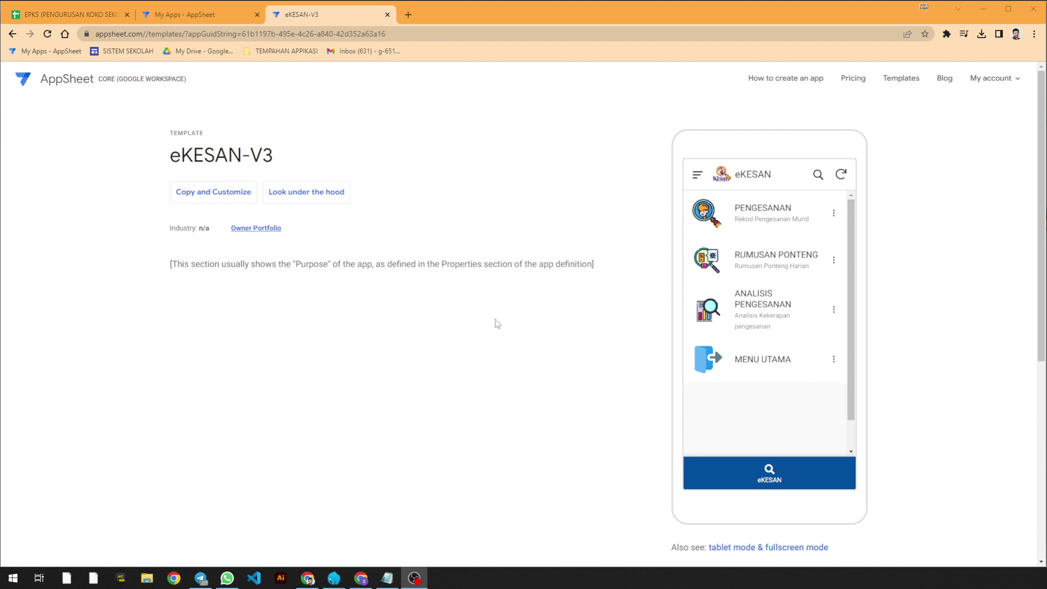
Copy the eKESAN-V3 template under its existing name and open the new app for customization.
left_click(248, 201)
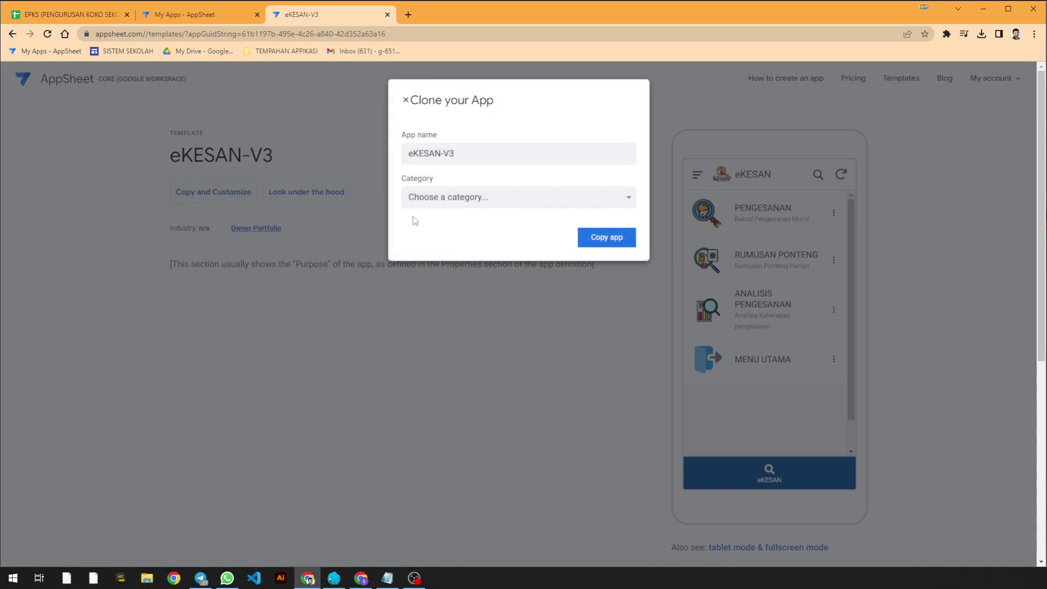
left_click(581, 237)
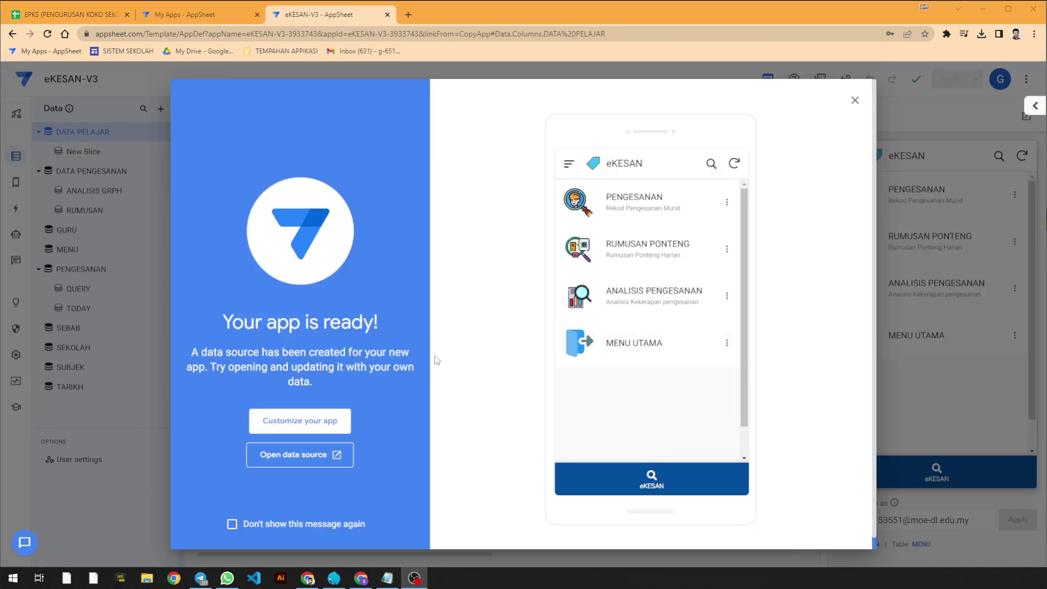
left_click(306, 421)
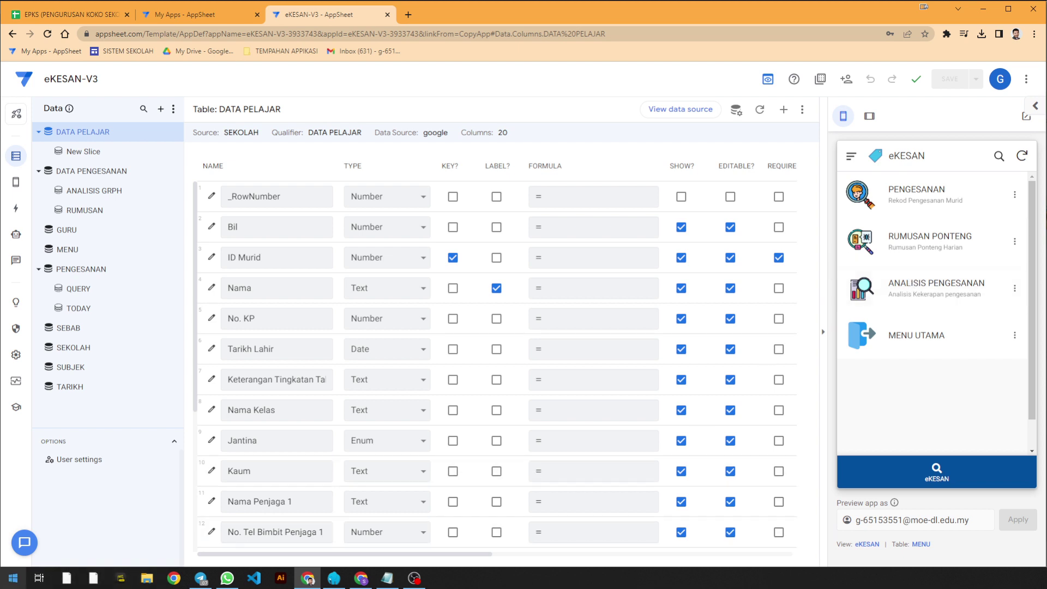
Switch to Excel and open the recent workbook v2018_muatturun_CEA4085 (2) from the Downloads folder.
left_click(3, 584)
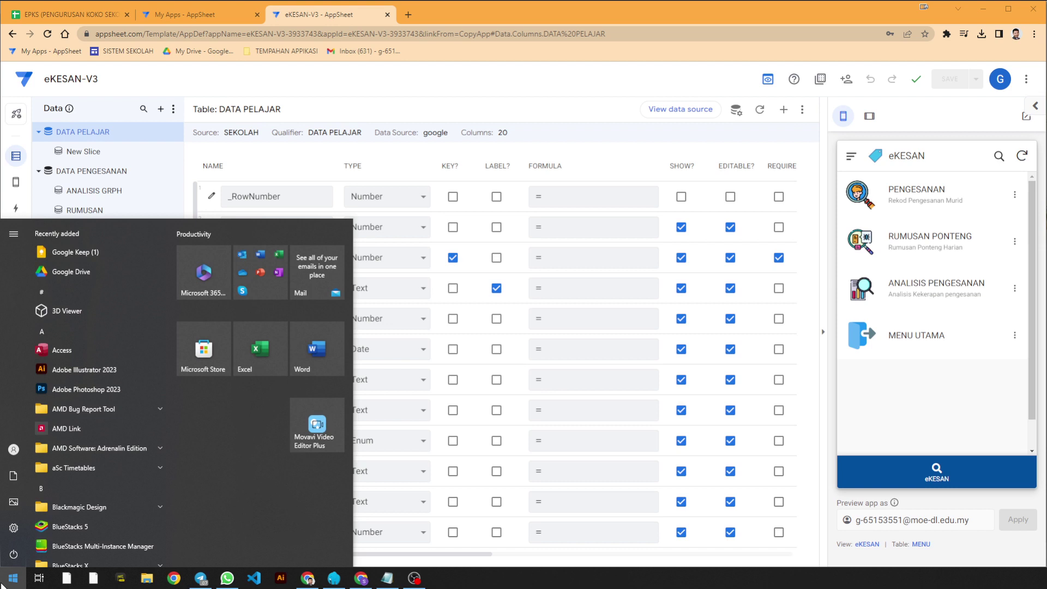
left_click(254, 366)
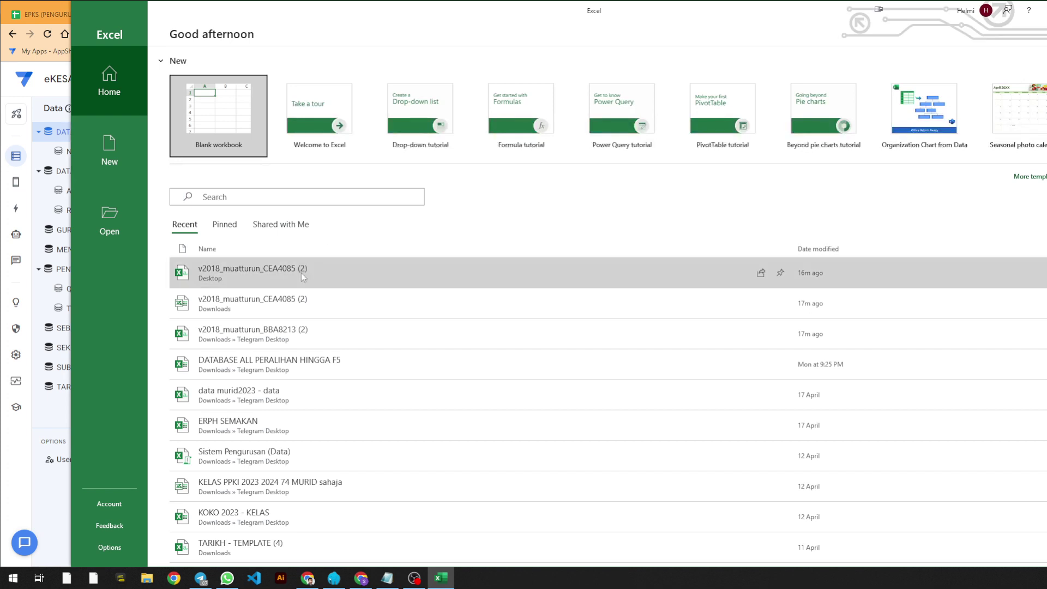
left_click(295, 306)
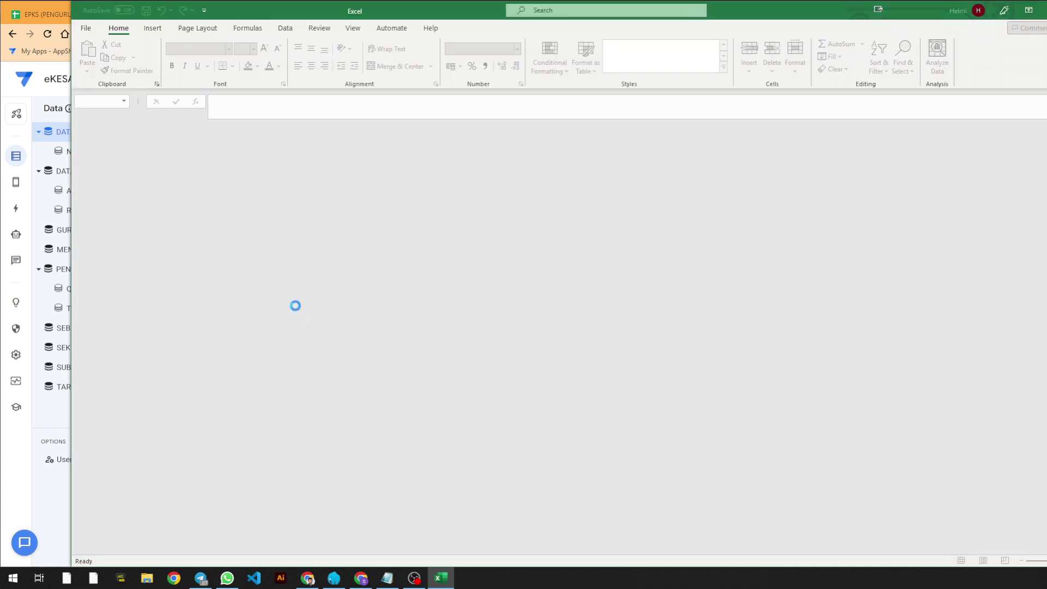
Save the workbook to the Desktop as CSV UTF-8 (Comma delimited), replacing the existing file, and close Excel.
left_click(86, 28)
left_click(106, 174)
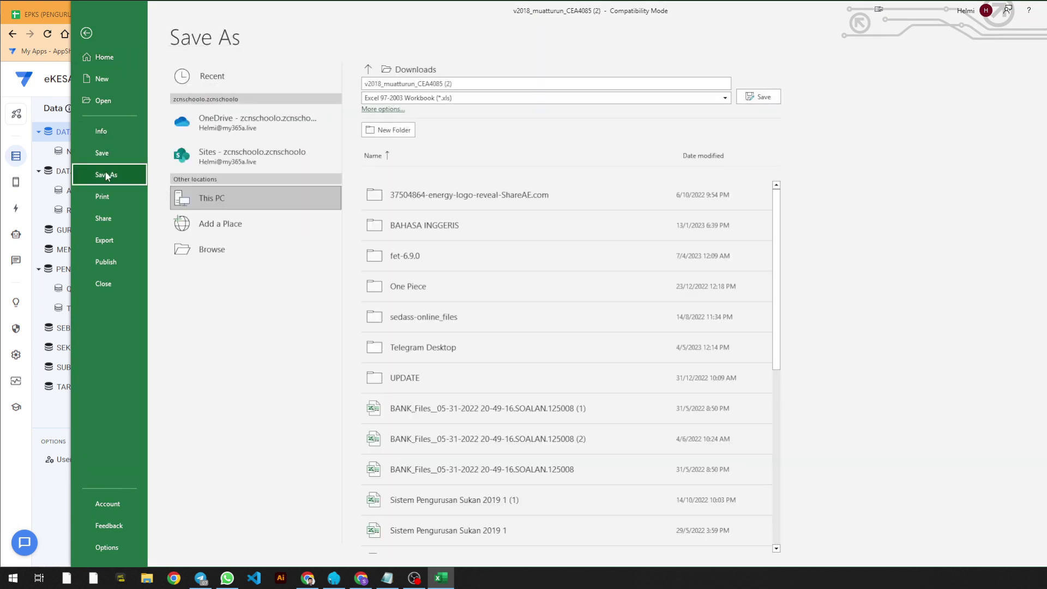
left_click(428, 98)
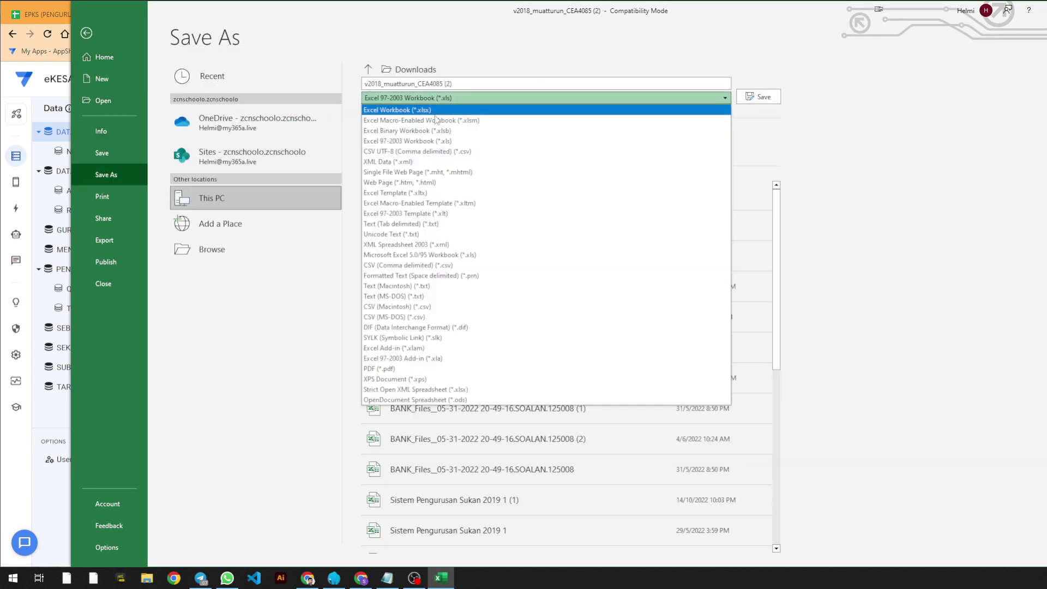
left_click(442, 151)
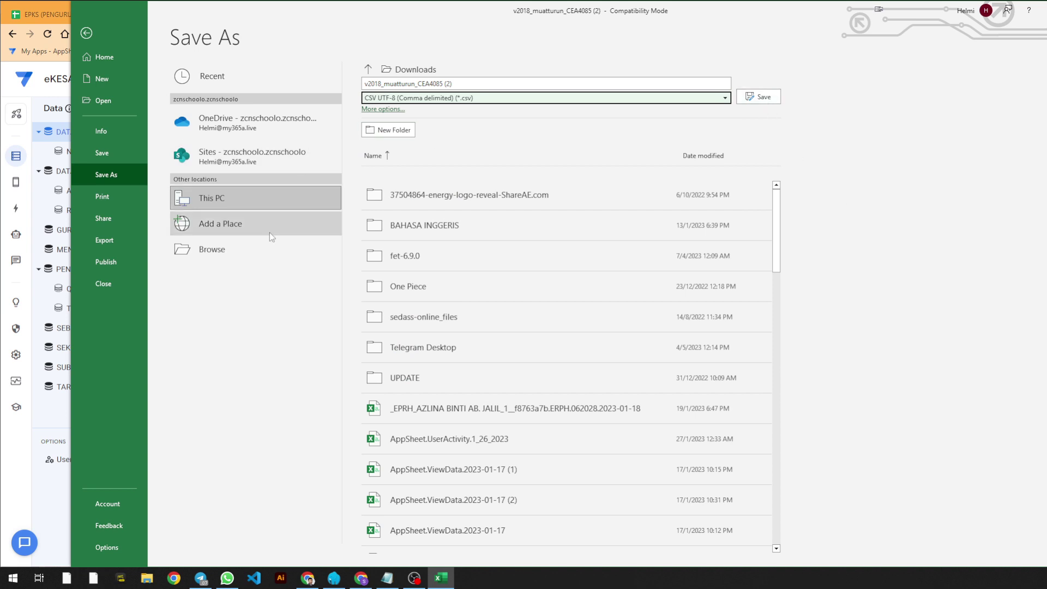
left_click(264, 249)
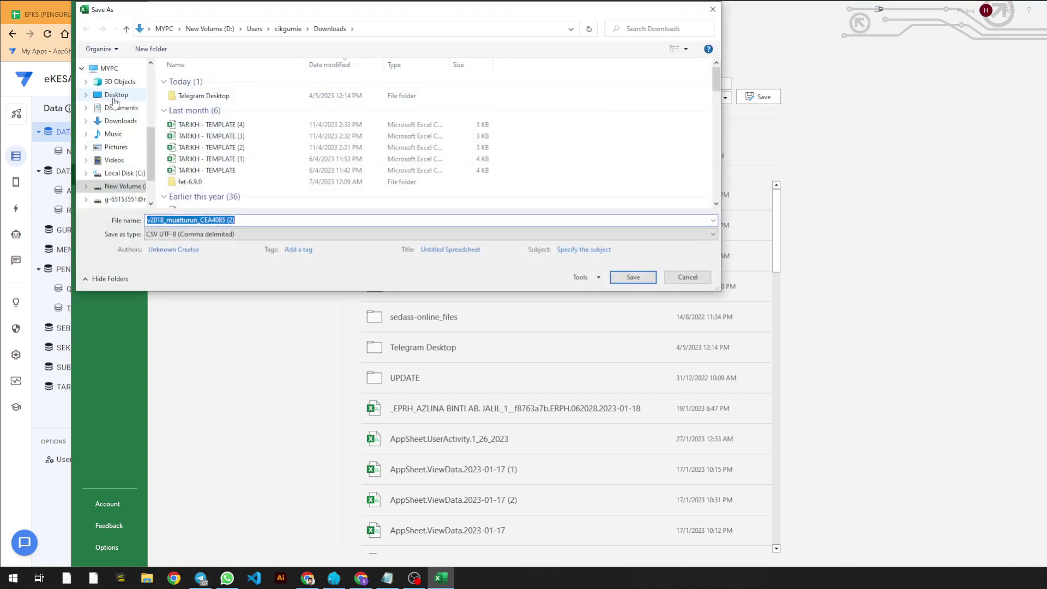
left_click(116, 95)
left_click(633, 277)
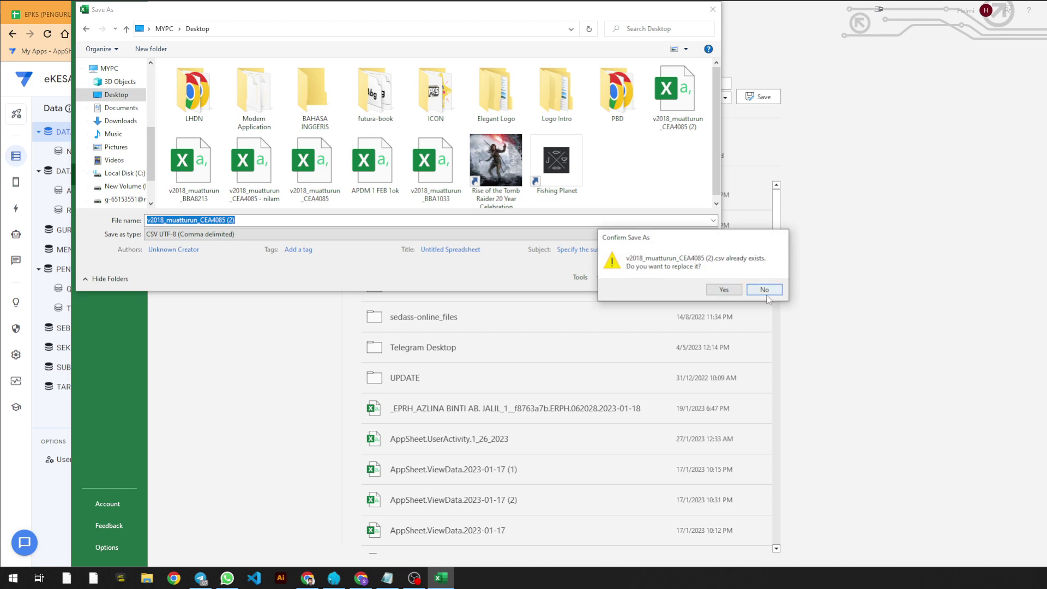
left_click(721, 289)
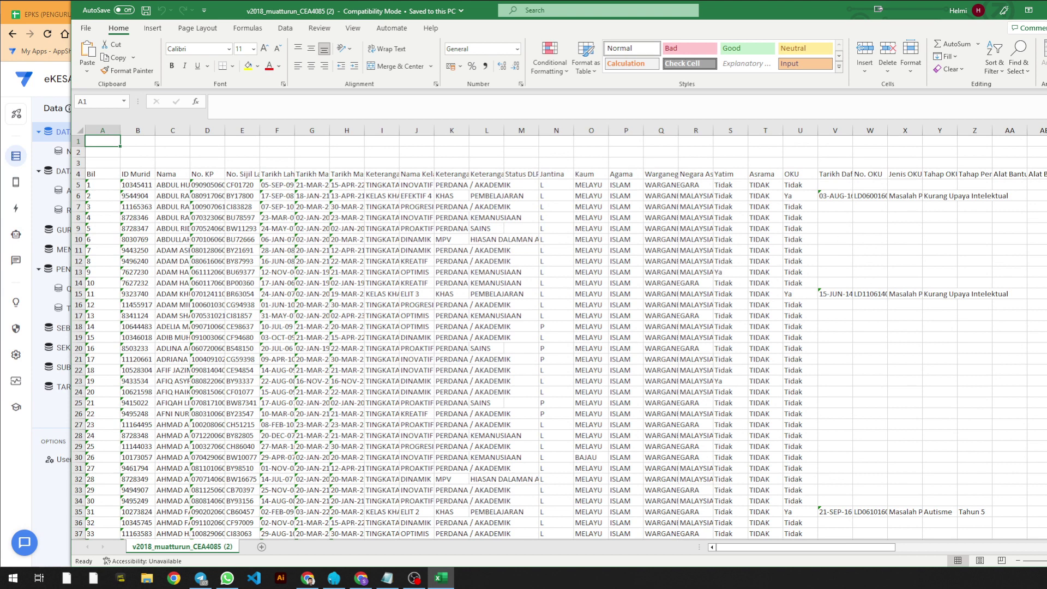
key("alt+F4")
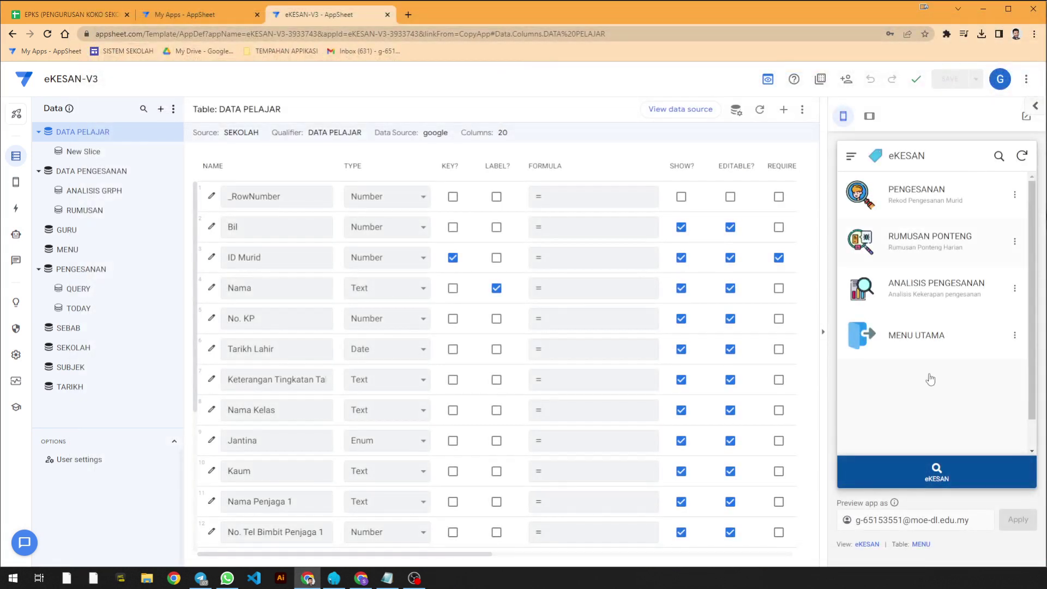
Add a record in the app preview's SEKOLAH view with KOD SEKOLAH CEA4085 and save it.
left_click(852, 163)
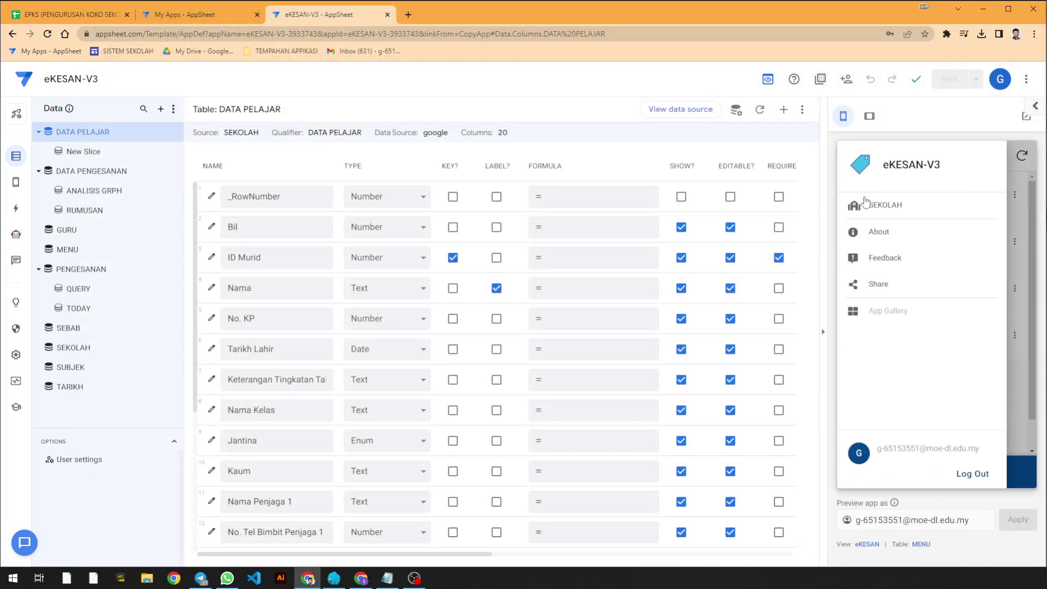
left_click(866, 205)
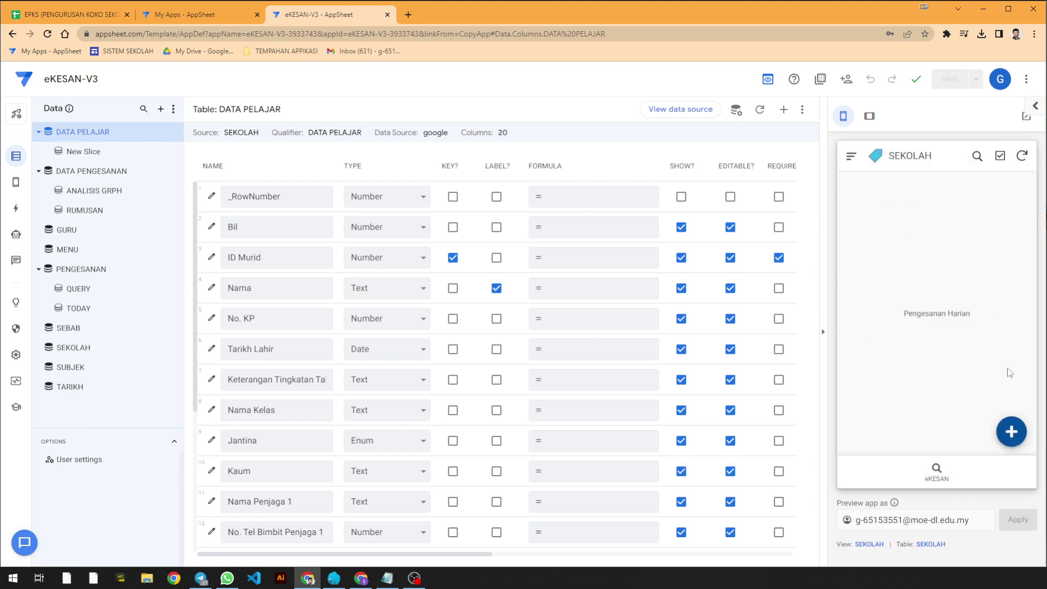
left_click(1011, 431)
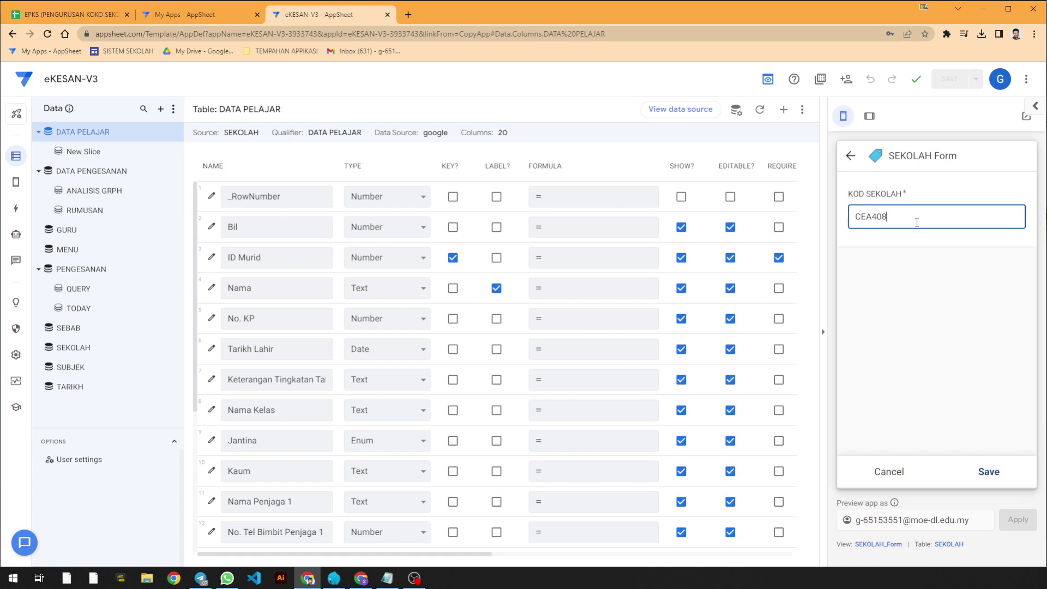
left_click(990, 474)
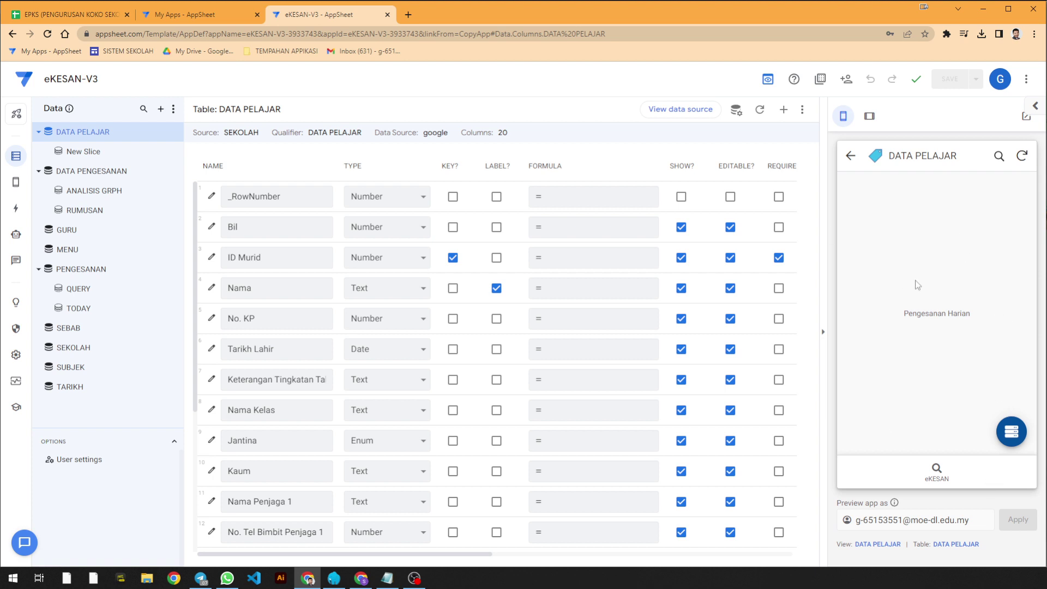
Import v2018_muatturun_CEA4085 (2) from the Desktop into the DATA PELAJAR view and return to the eKESAN main view.
left_click(1010, 433)
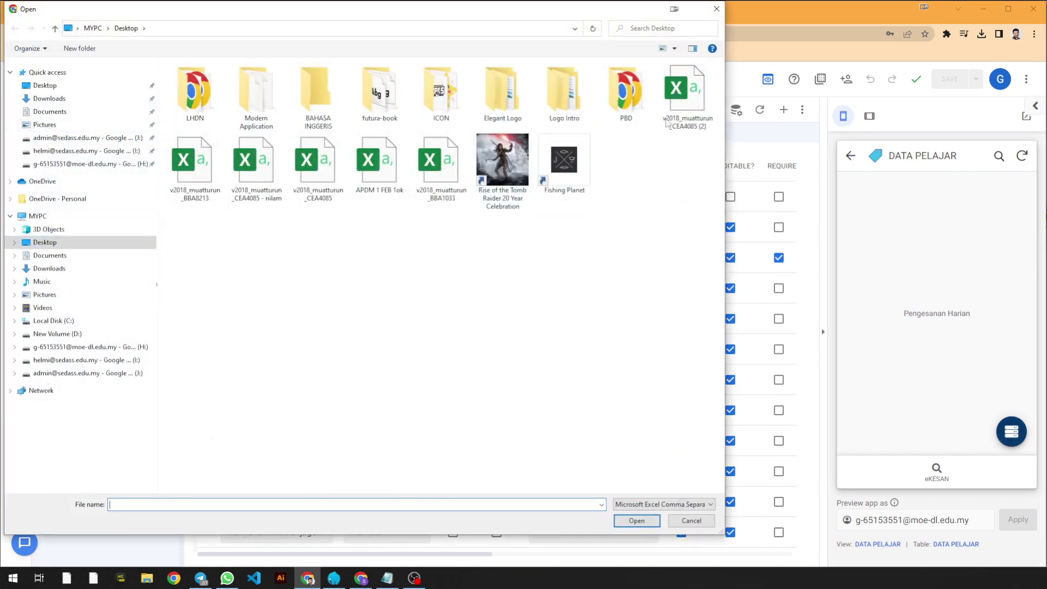
double_click(686, 93)
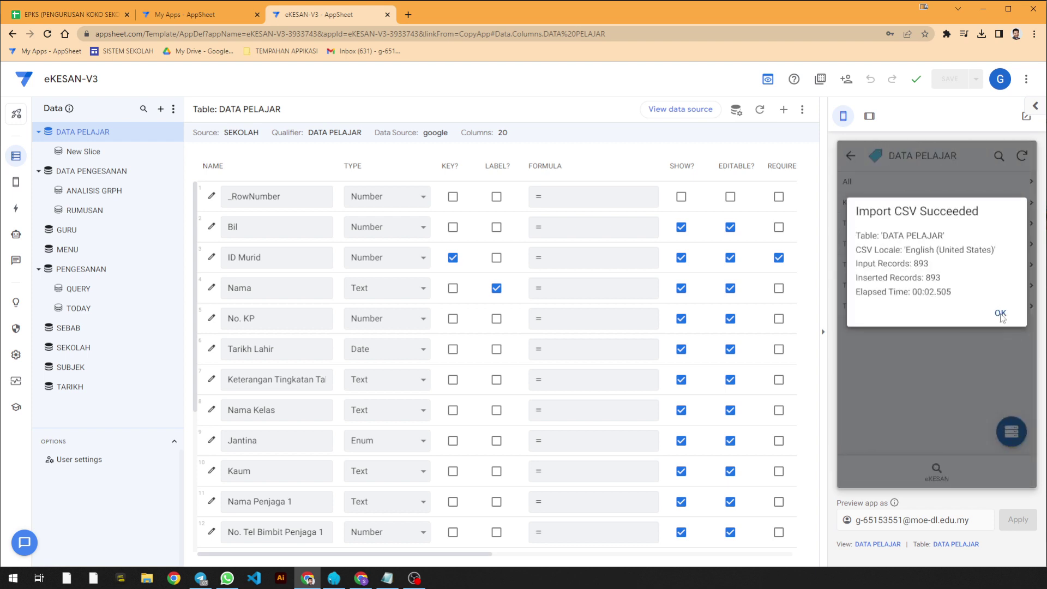
left_click(1000, 314)
left_click(936, 469)
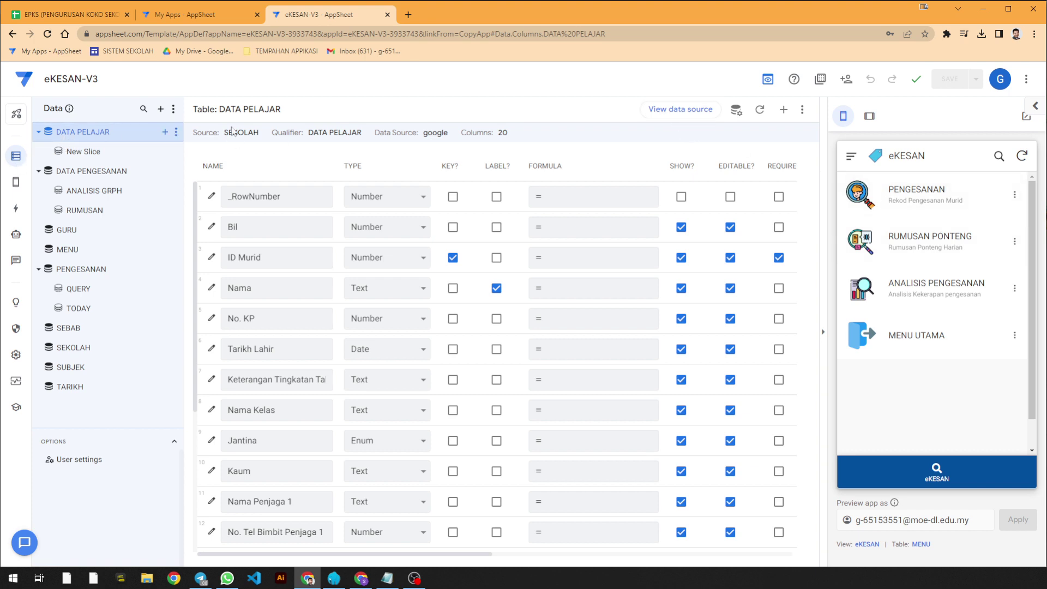
Open the DATA PELAJAR table's data source and examine the ID and NAMA columns of the GURU sheet, including the rows below the list.
left_click(672, 112)
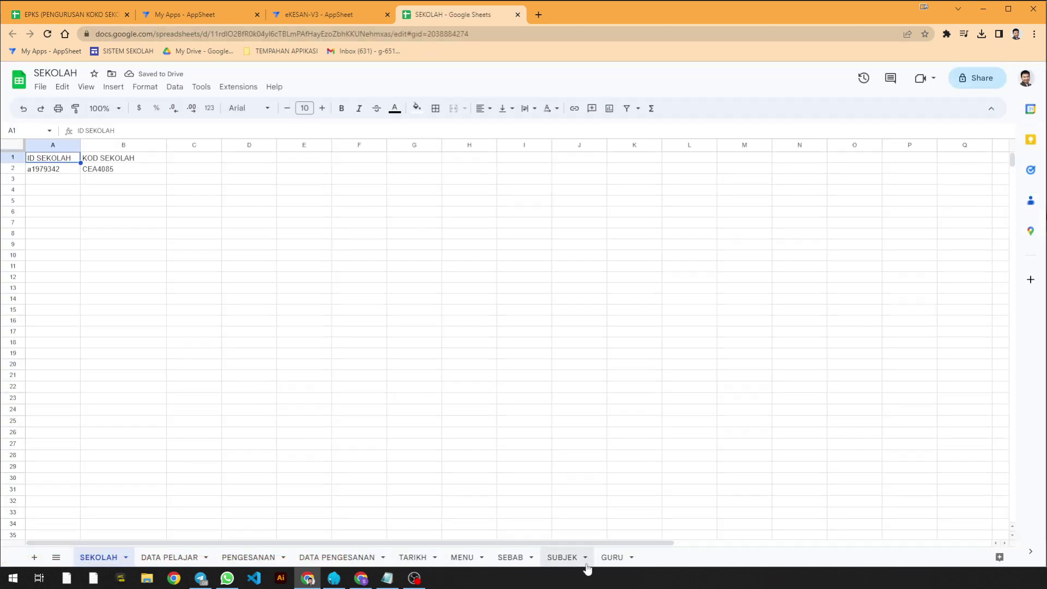
left_click(612, 557)
left_click_drag(51, 158, 164, 278)
left_click(153, 309)
left_click_drag(51, 290, 51, 466)
left_click_drag(104, 288, 102, 487)
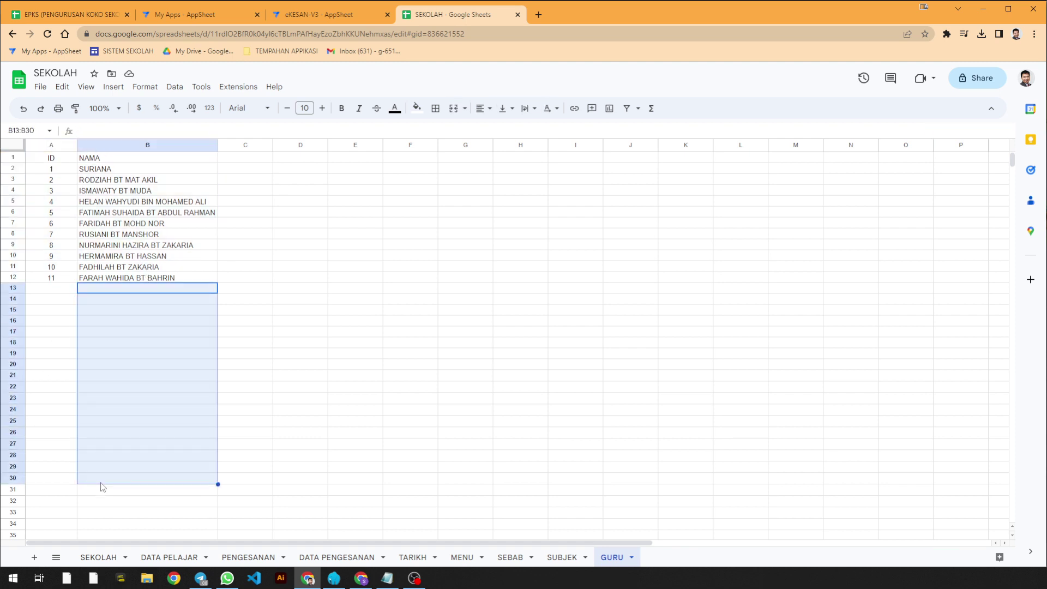
Examine the ID and SUBJEK columns of the SUBJEK sheet in the SEKOLAH spreadsheet.
left_click(327, 15)
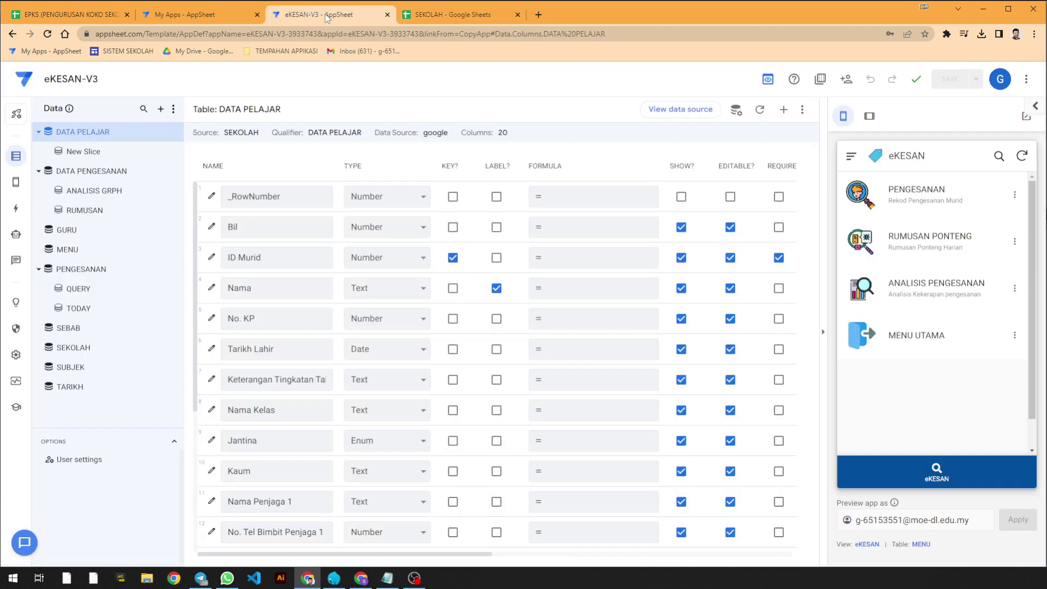
left_click(416, 15)
left_click(562, 556)
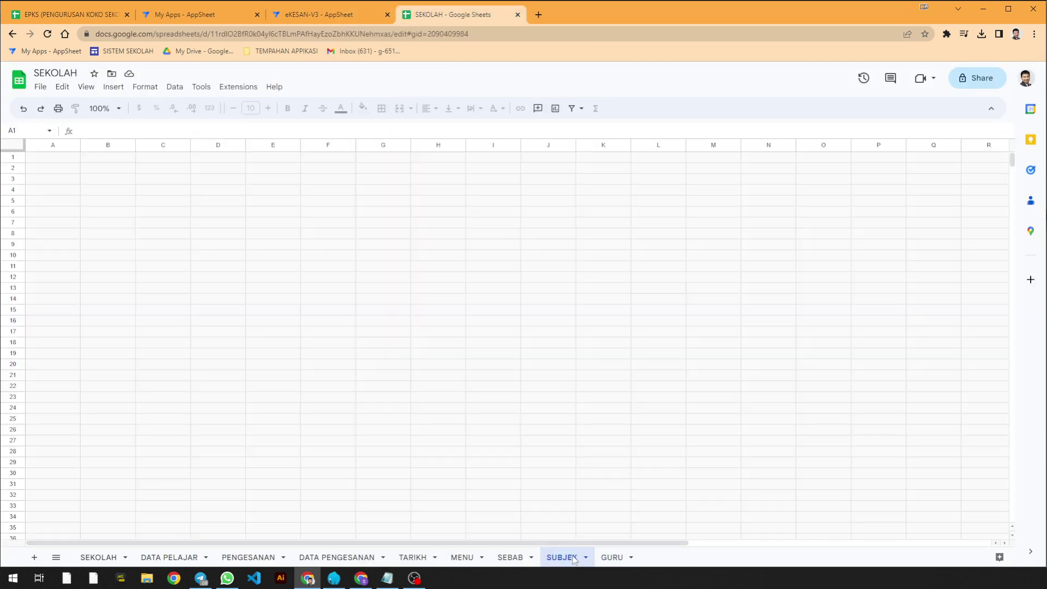
left_click_drag(63, 169, 64, 424)
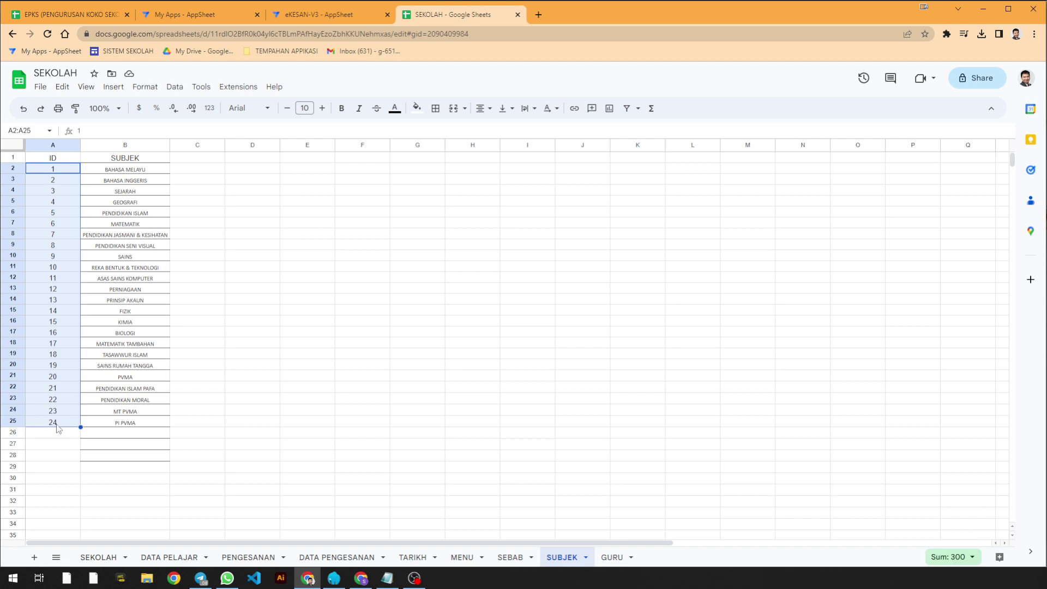
left_click_drag(136, 171, 135, 458)
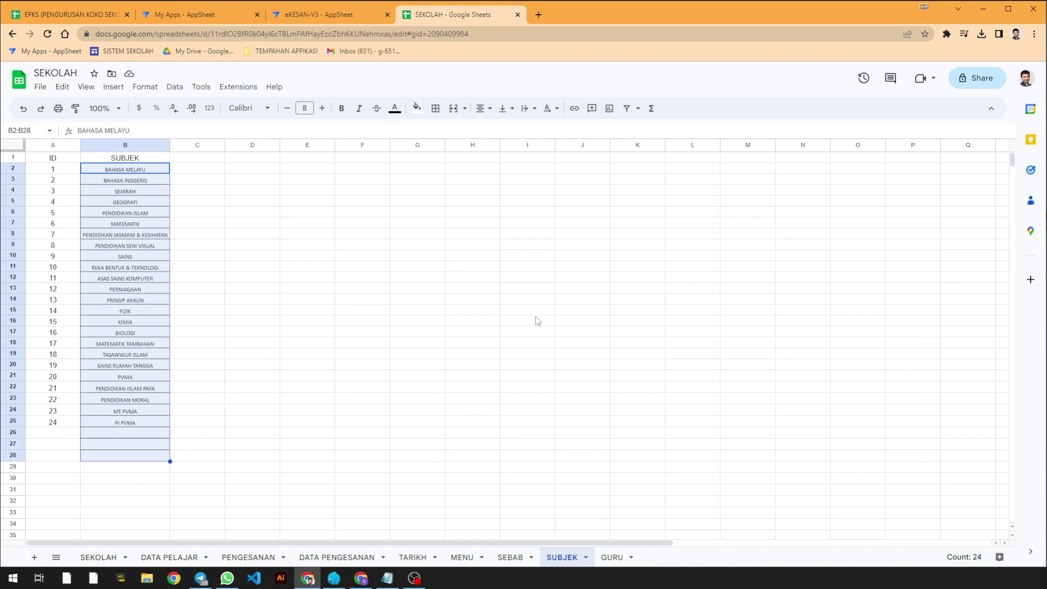
Examine the absence reasons in the SEBAB sheet and the rows available below them for more entries.
left_click(510, 557)
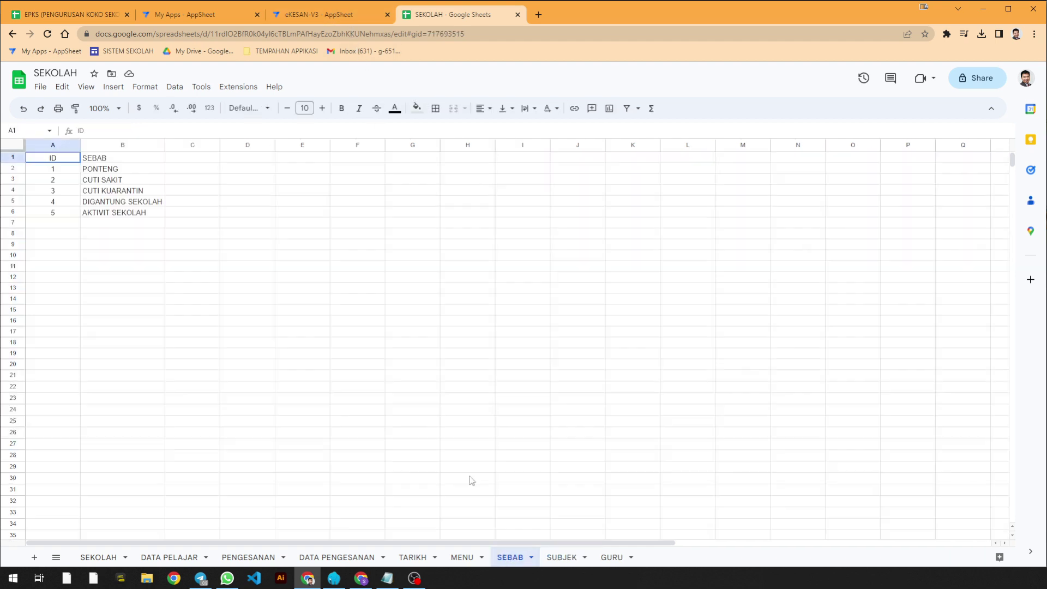
key("ctrl+a")
left_click(123, 244)
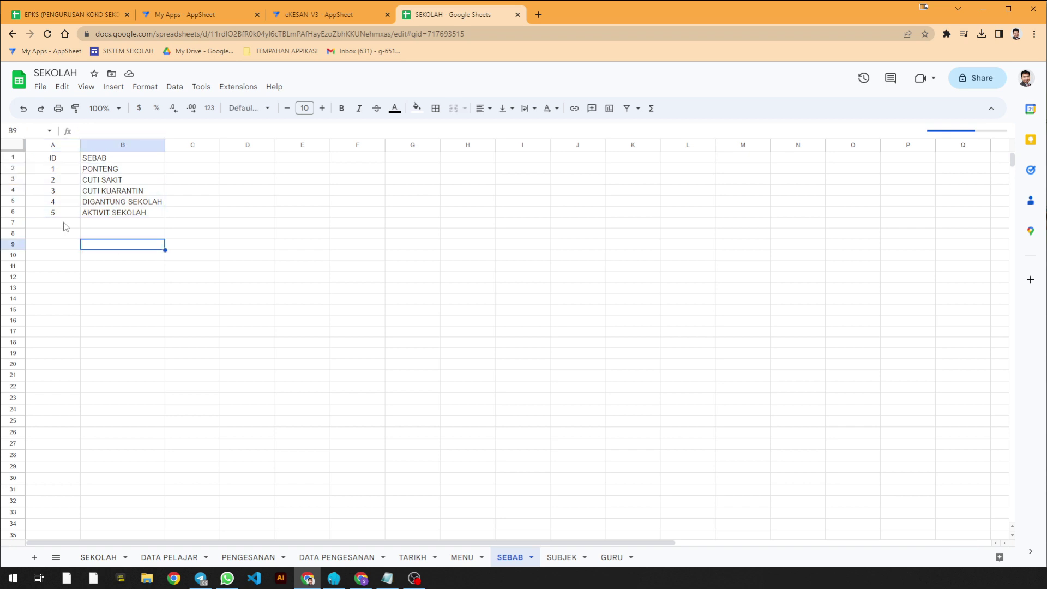
left_click_drag(64, 226, 67, 283)
left_click_drag(125, 223, 121, 265)
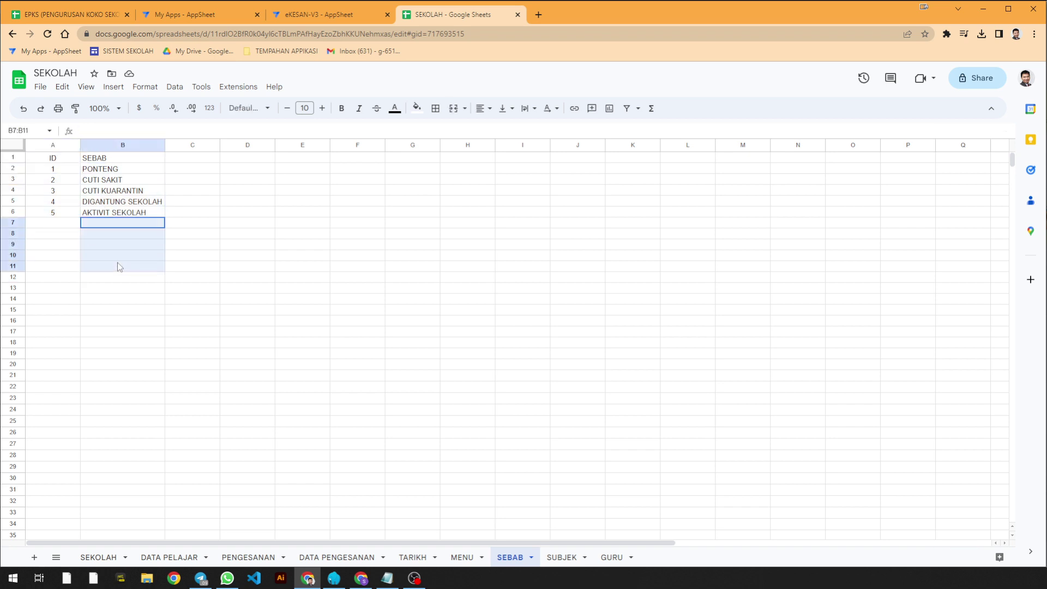
Review the MENU, TARIKH, DATA PENGESANAN and PENGESANAN sheets of the SEKOLAH spreadsheet.
left_click(461, 557)
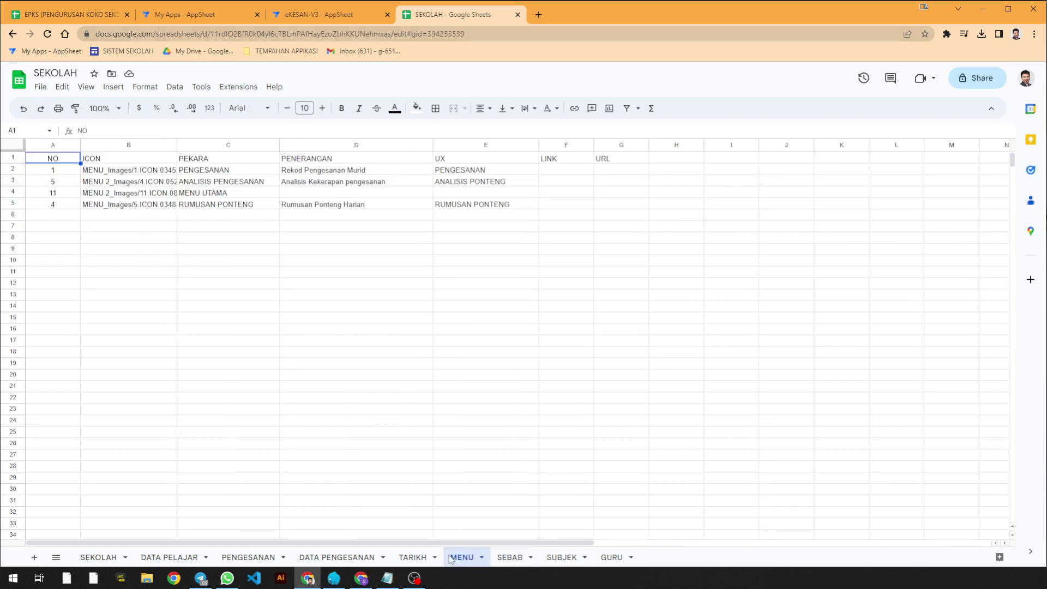
left_click(413, 557)
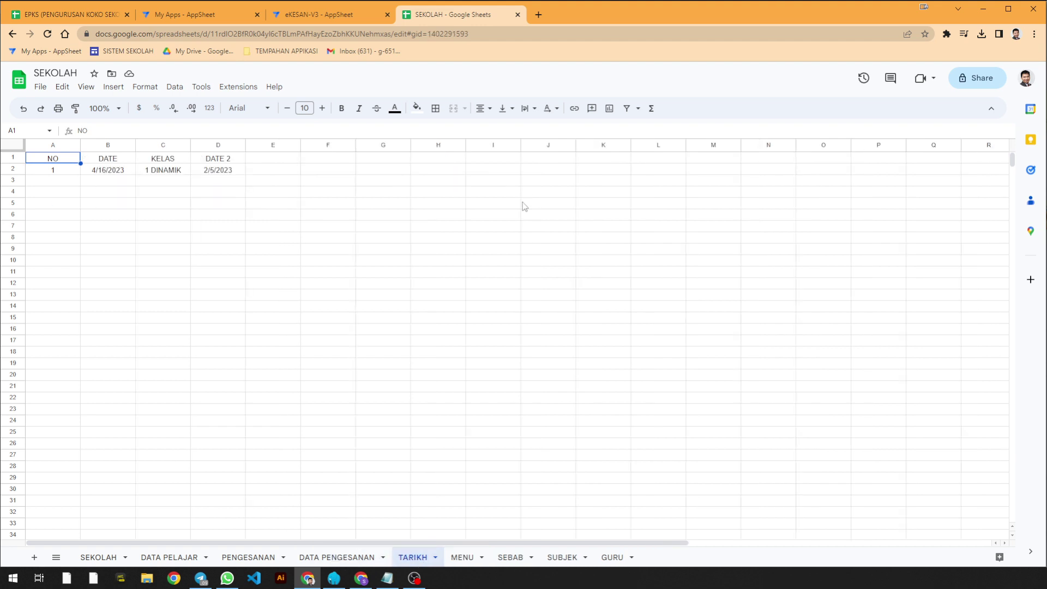
left_click(360, 557)
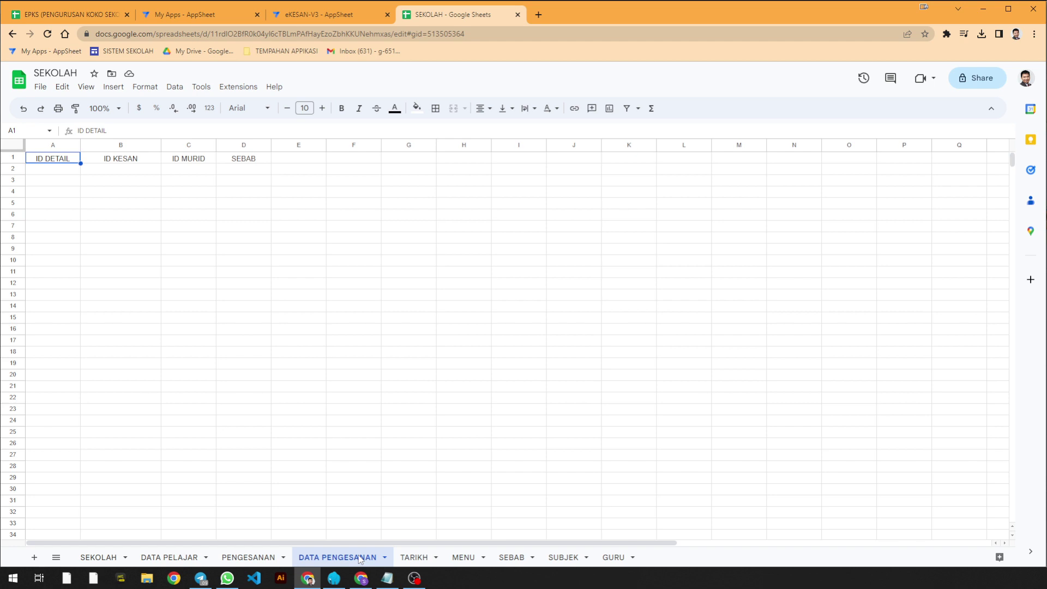
left_click(273, 560)
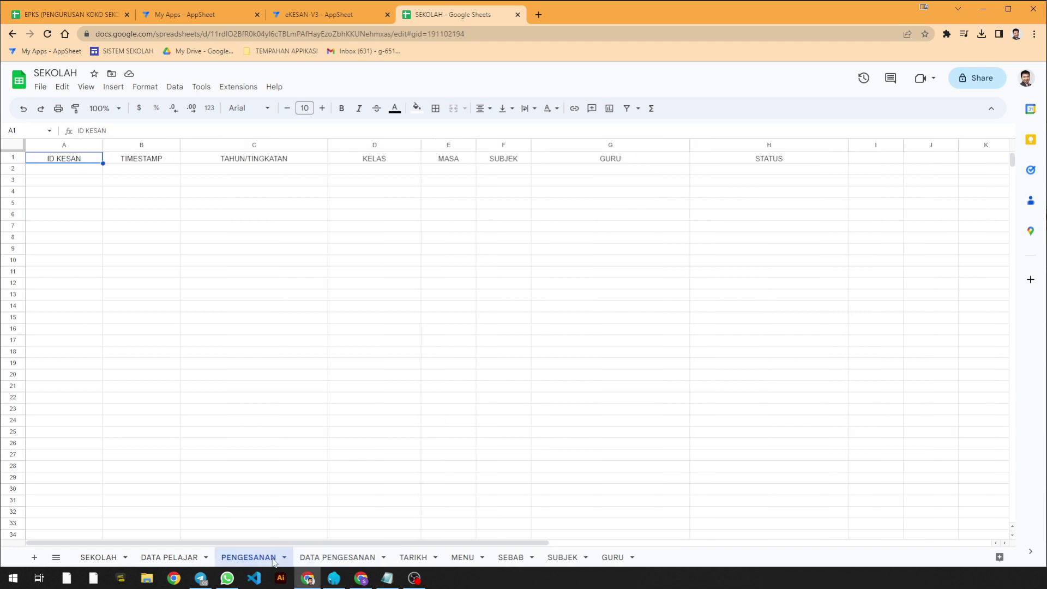
Close the SEKOLAH spreadsheet and start a new PENGESANAN record in the eKESAN app preview.
left_click(517, 15)
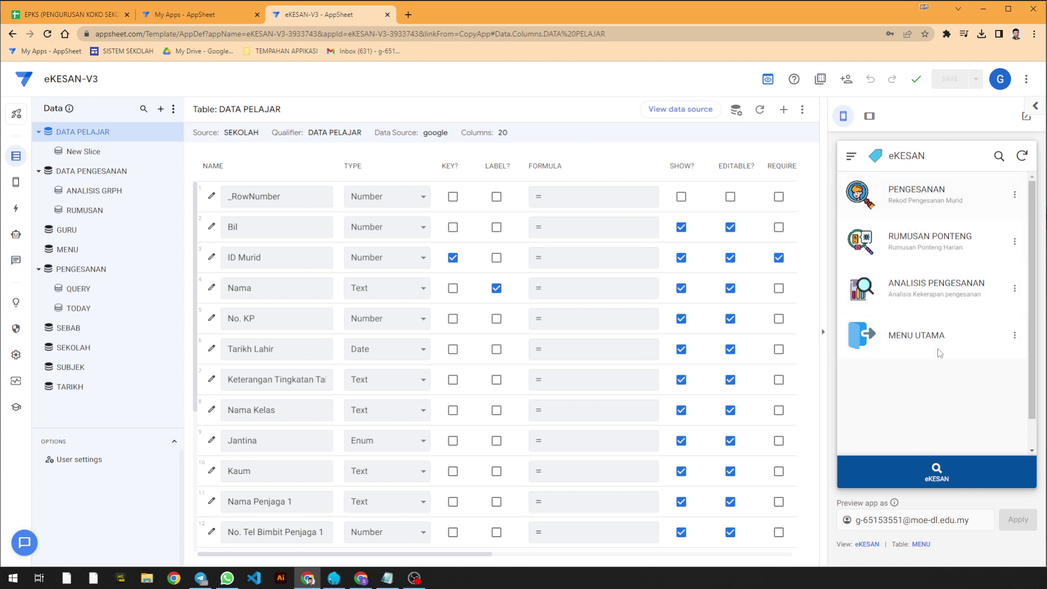
left_click(929, 201)
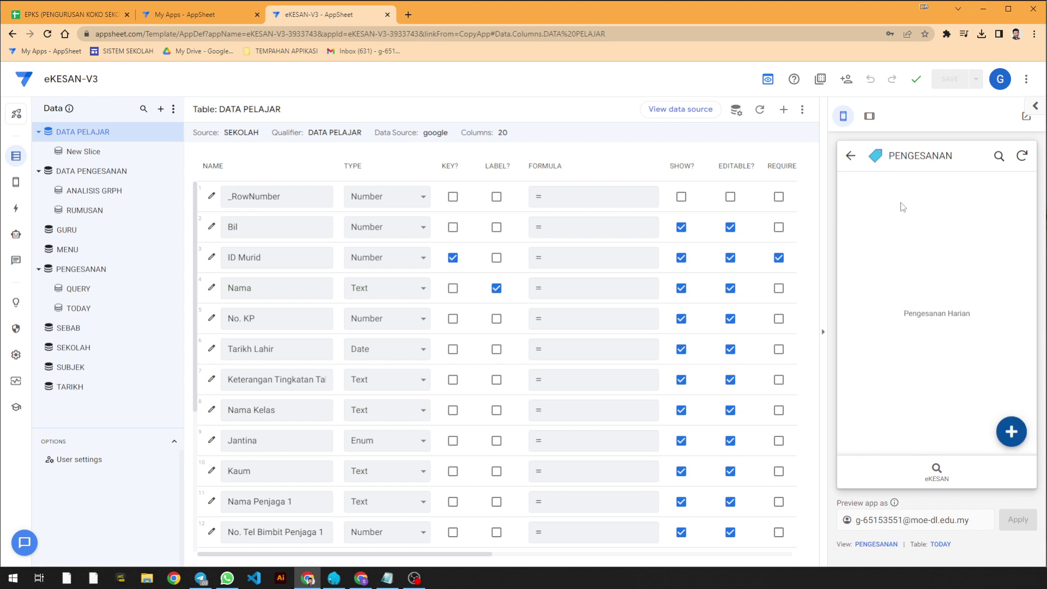
left_click(851, 157)
left_click(933, 211)
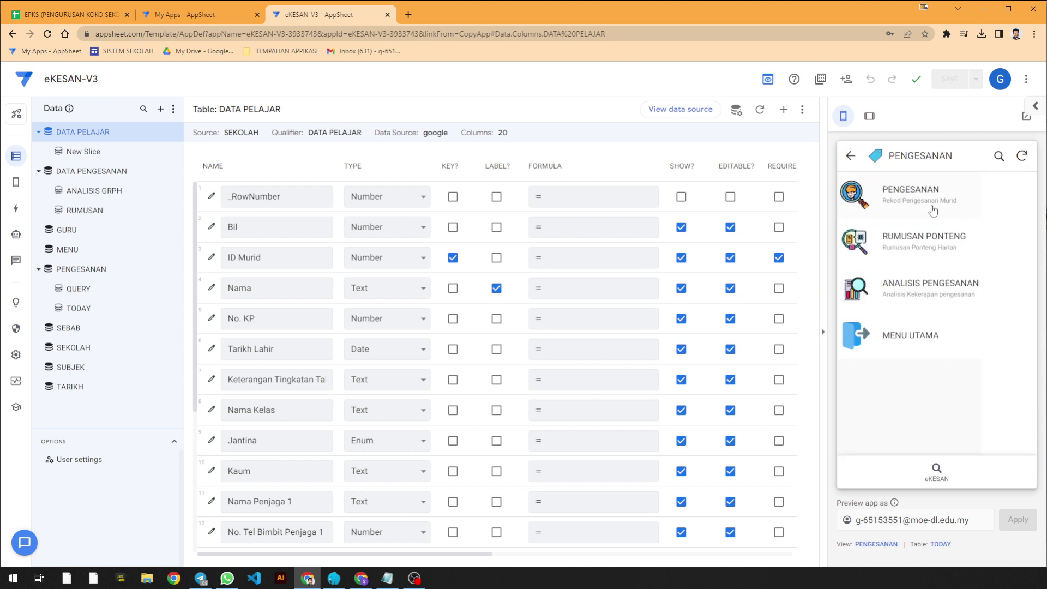
left_click(1011, 431)
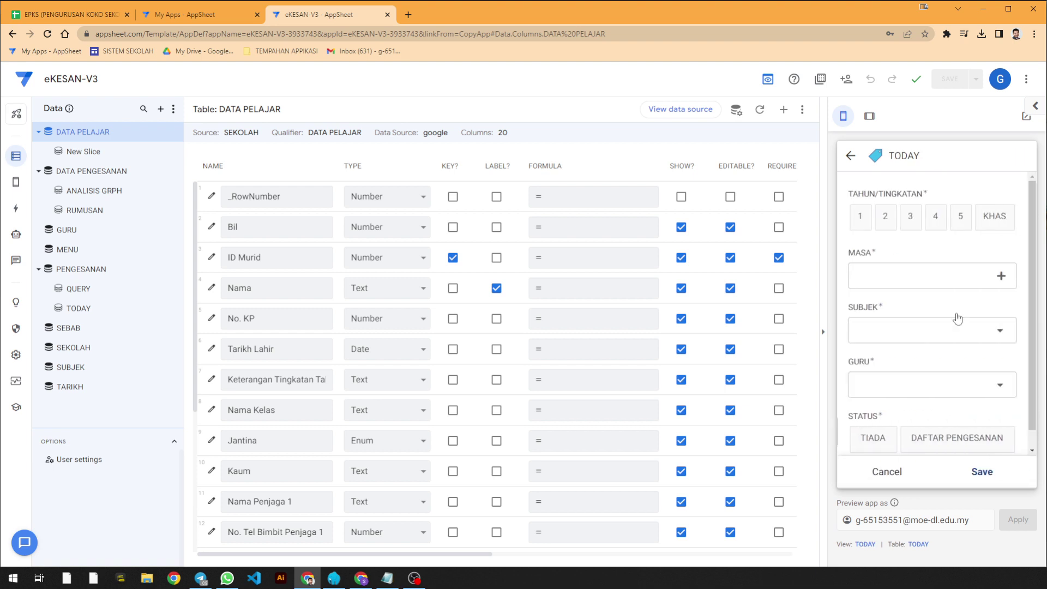
Set the record's TAHUN/TINGKATAN to 1, KELAS to 1 DINAMIK and MASA to periods 1 and 2.
left_click(860, 218)
left_click(891, 277)
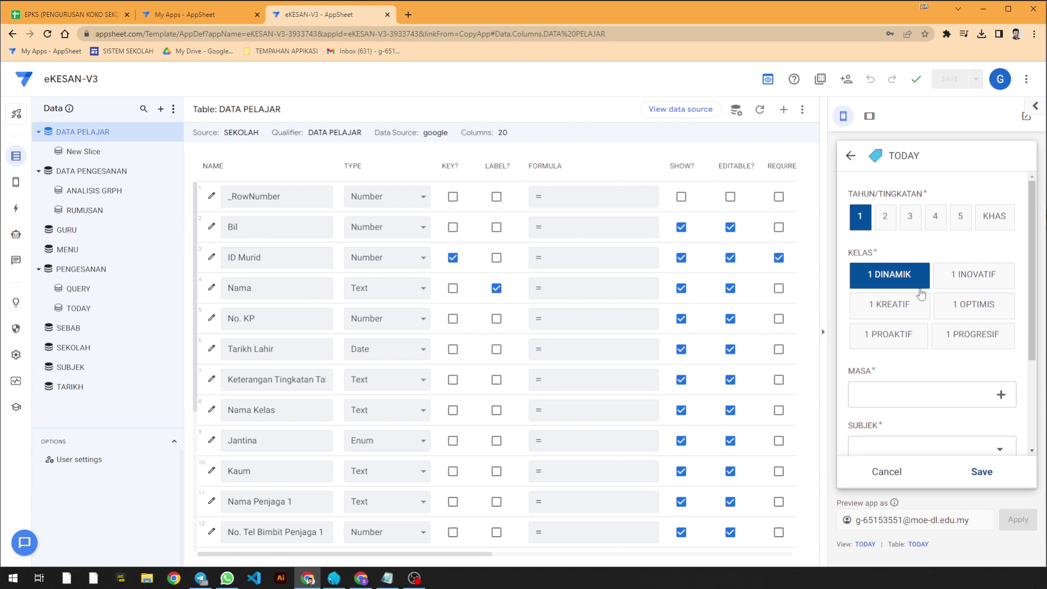
left_click(953, 392)
left_click(874, 223)
left_click(874, 243)
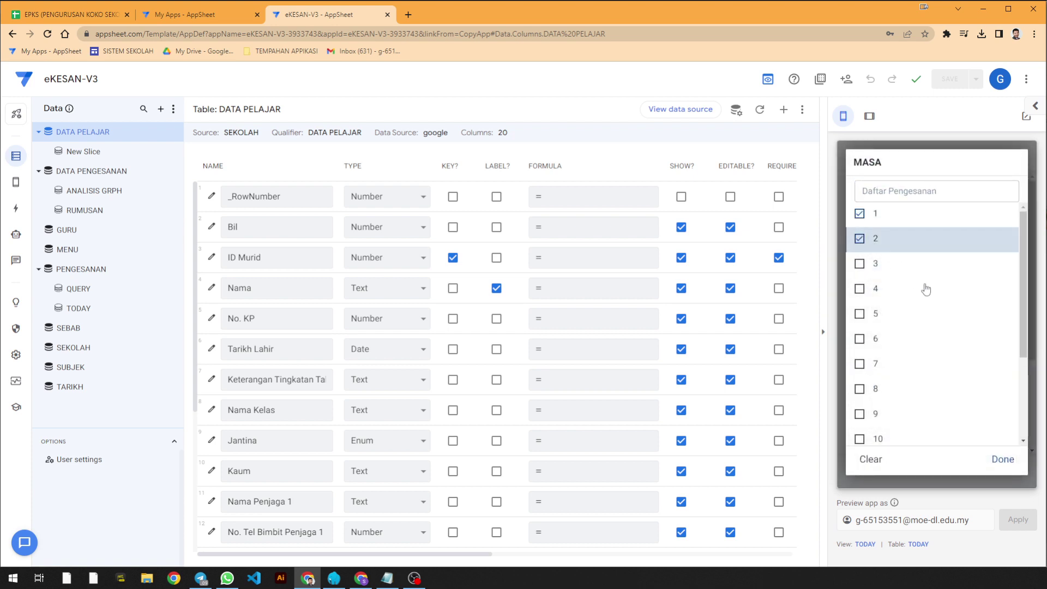
scroll(926, 302, "down", 2)
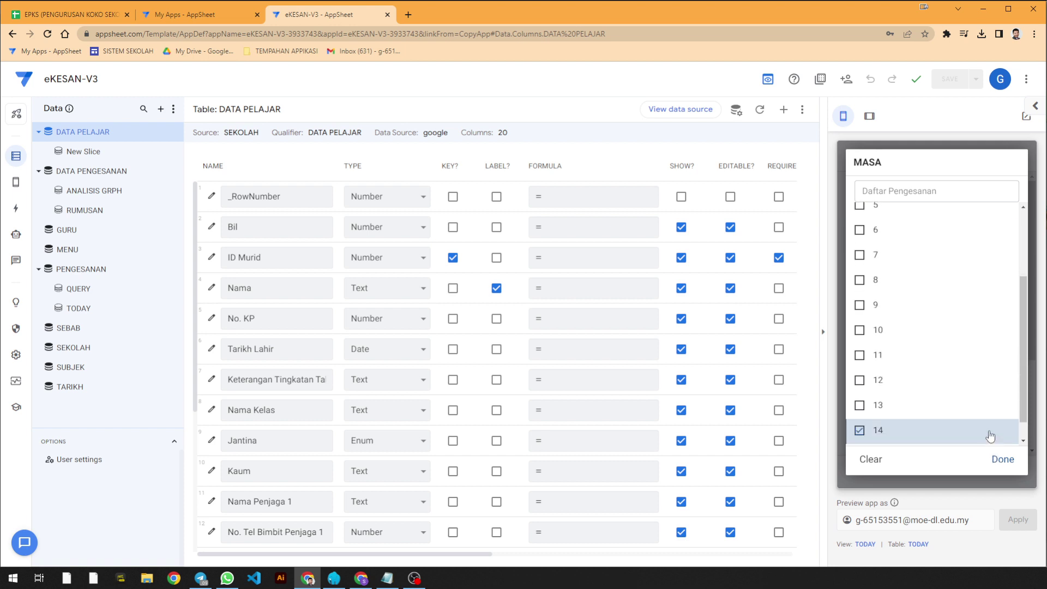
left_click(1002, 459)
Set the record's SUBJEK to BAHASA MELAYU and choose the class teacher's name for GURU.
scroll(969, 432, "down", 2)
left_click(960, 339)
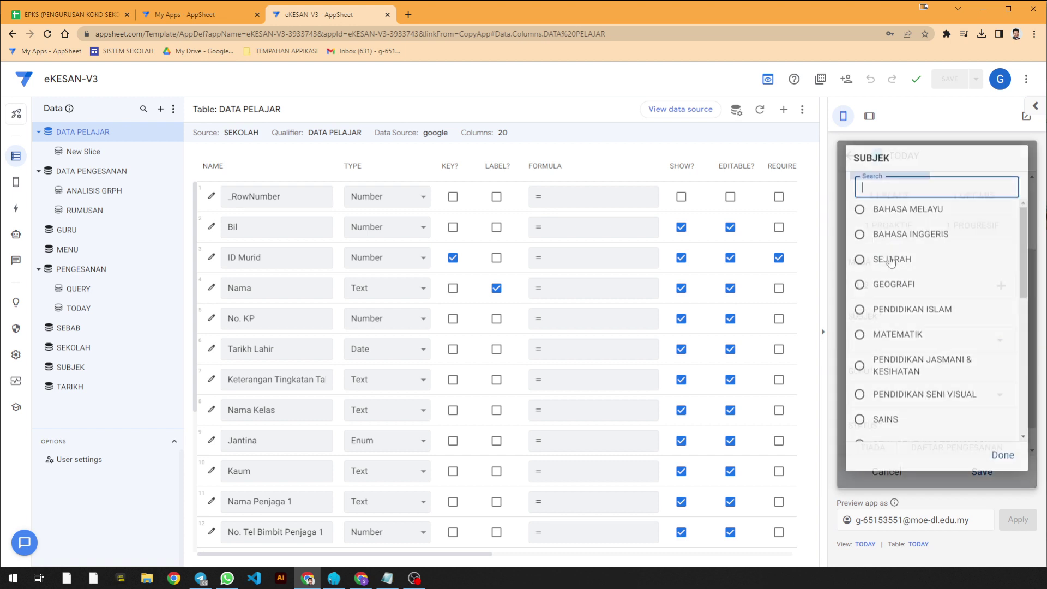
left_click(889, 217)
scroll(959, 404, "down", 1)
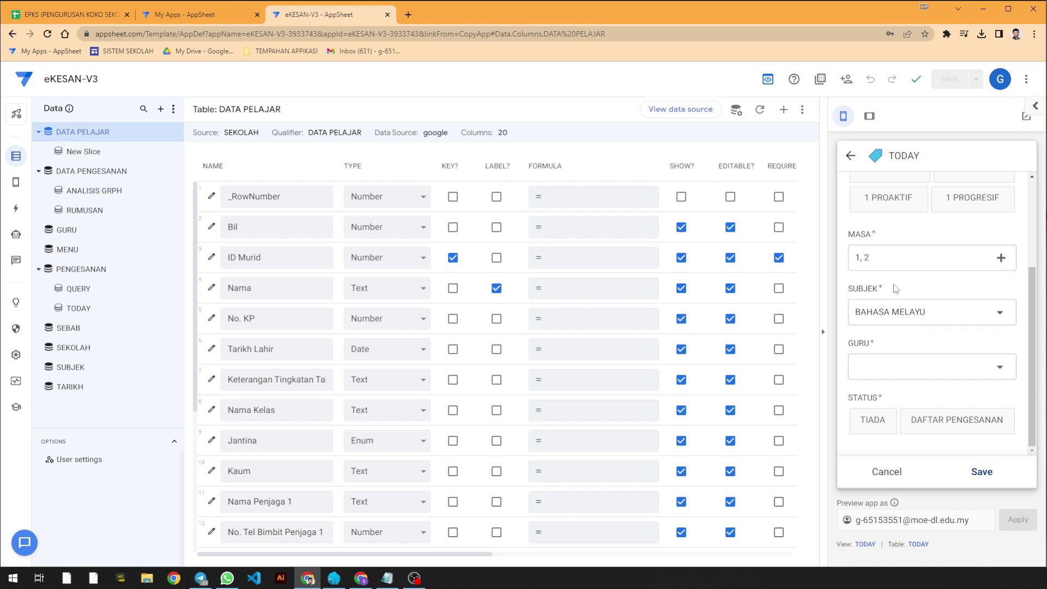
left_click(927, 366)
left_click(873, 242)
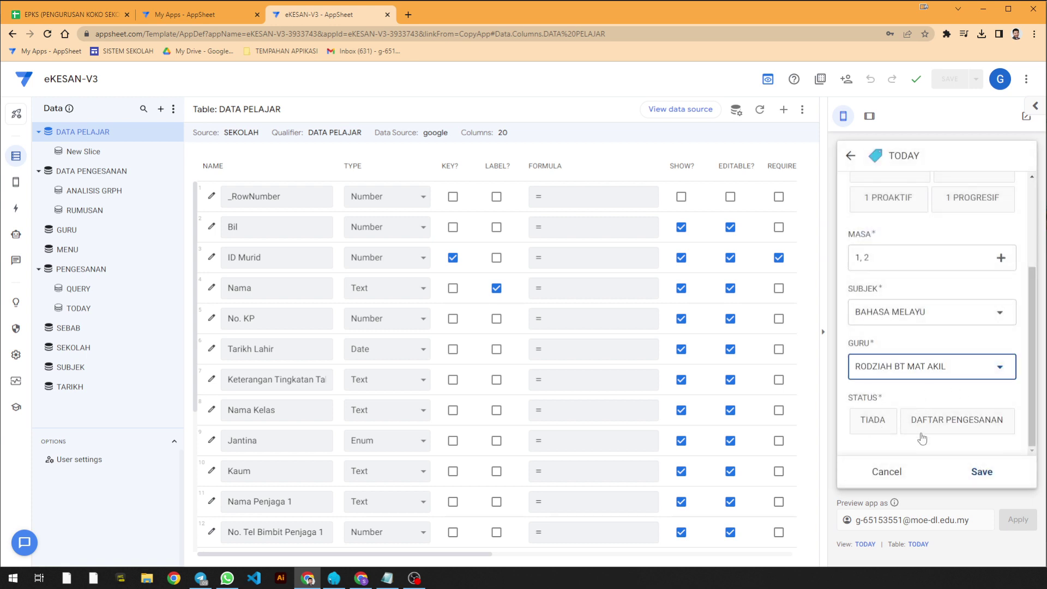
Try the TIADA status on the record and set STATUS to DAFTAR PENGESANAN instead.
left_click(888, 421)
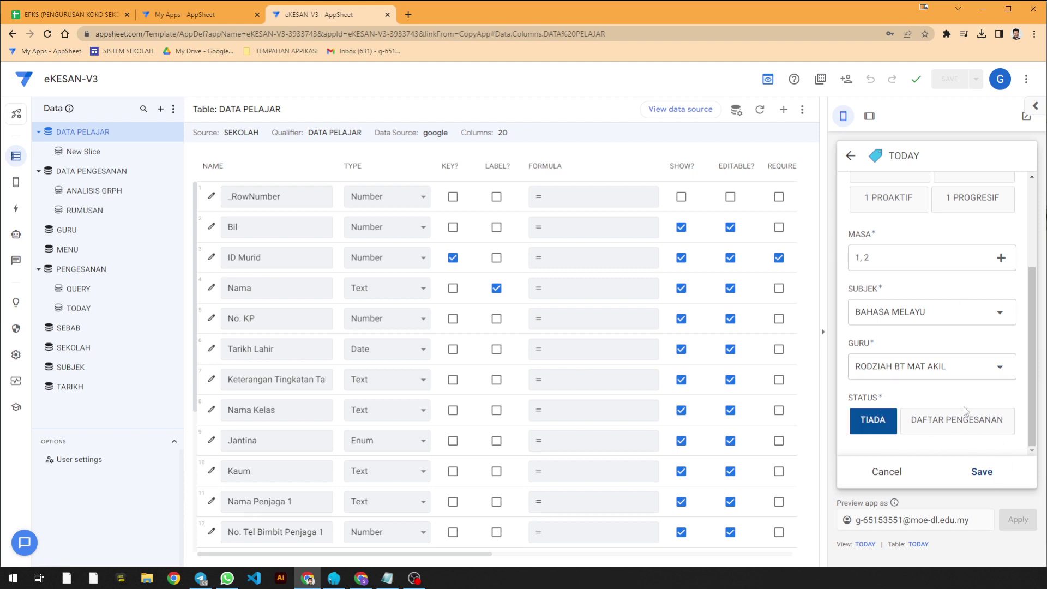
left_click(963, 428)
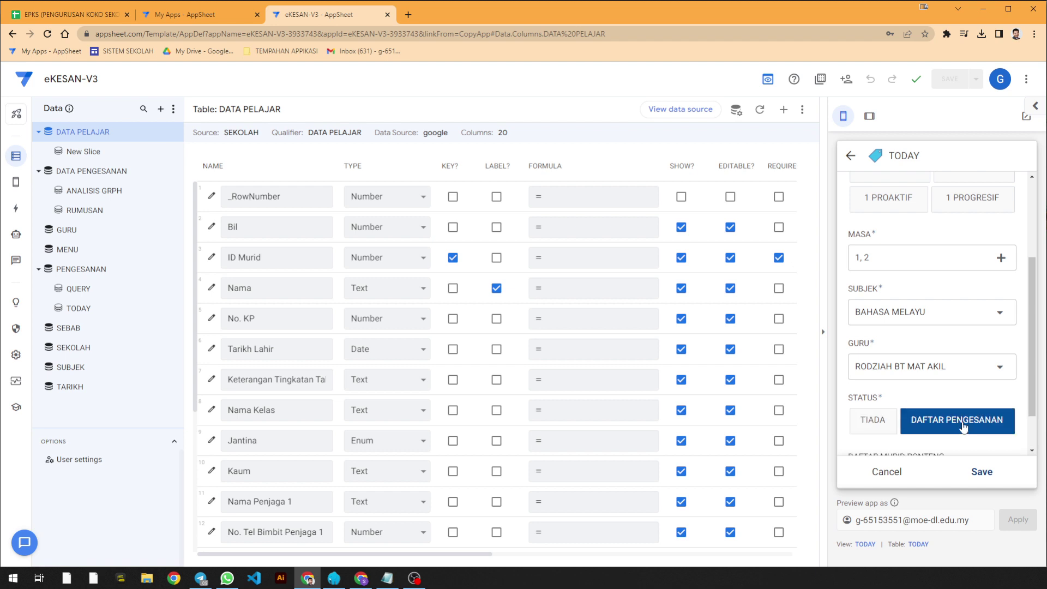
scroll(964, 427, "down", 1)
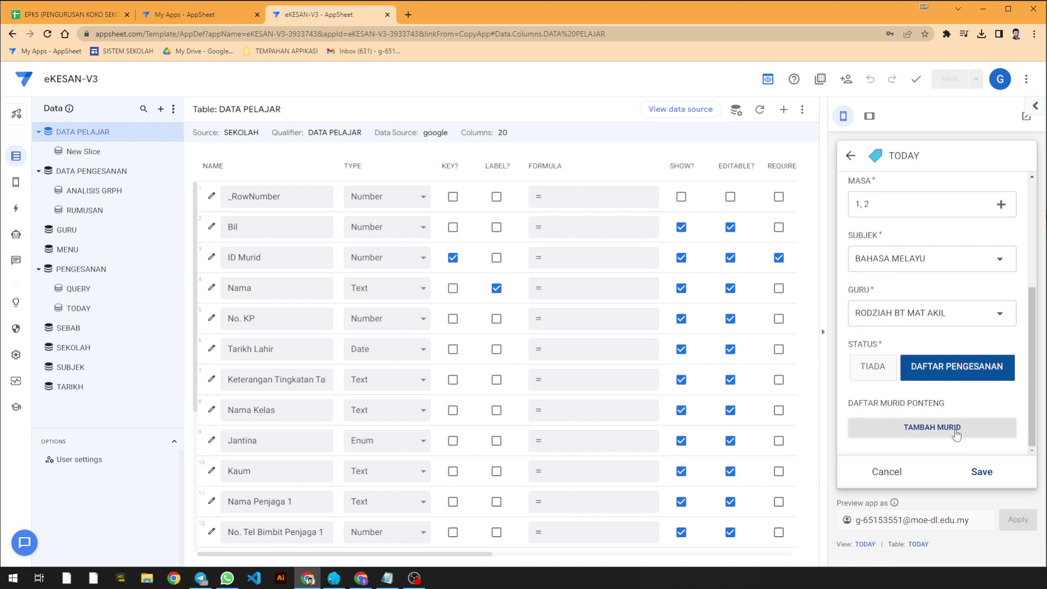
Add the third listed student to DAFTAR MURID PONTENG with the reason PONTENG and save the entry.
left_click(955, 431)
left_click(960, 228)
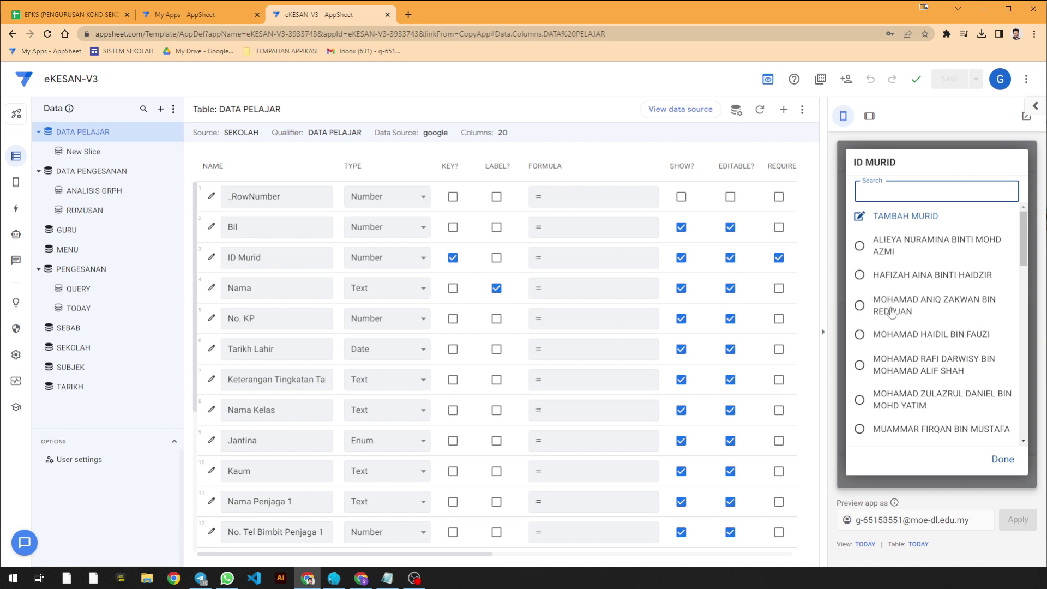
left_click(894, 146)
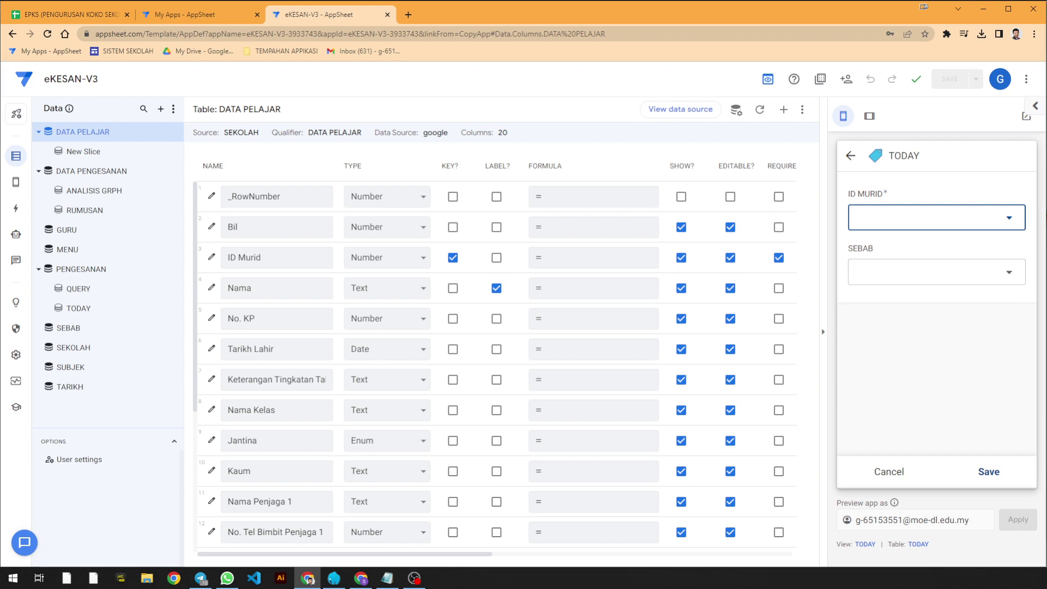
left_click(1014, 227)
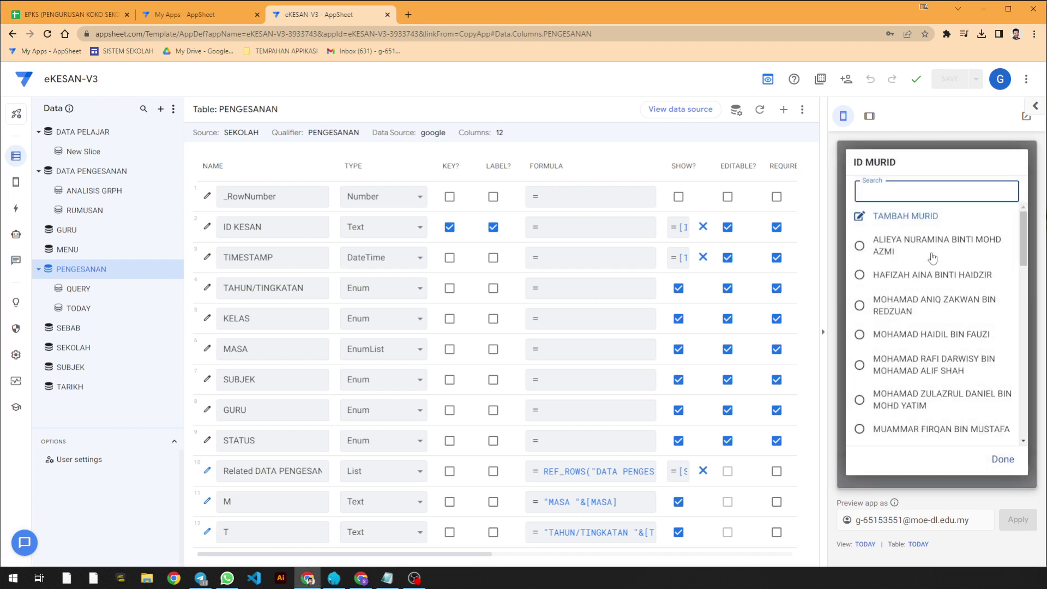
scroll(943, 382, "down", 5)
scroll(943, 393, "up", 5)
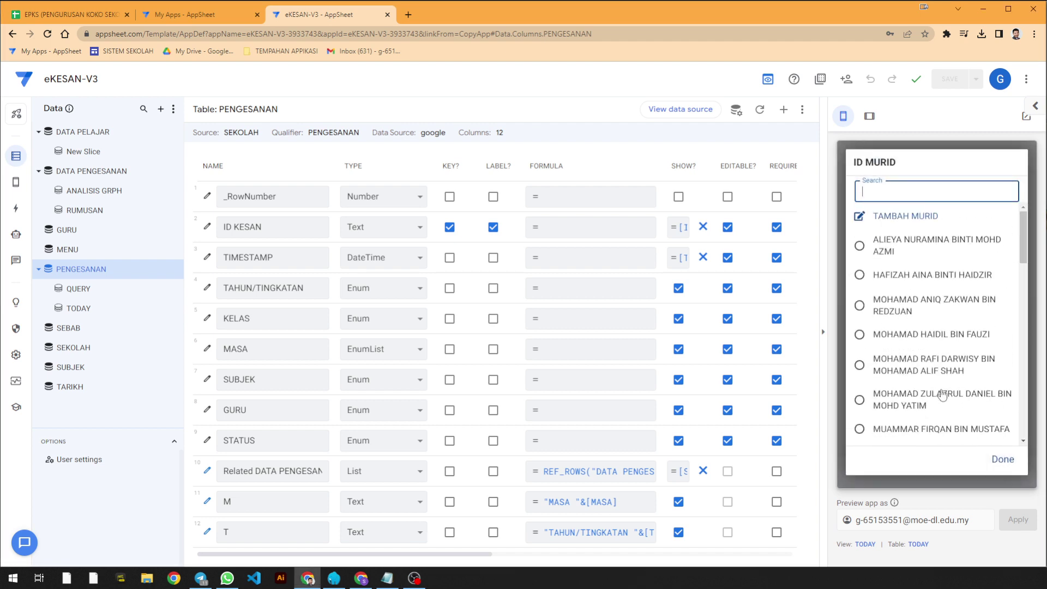
left_click(900, 308)
left_click(905, 281)
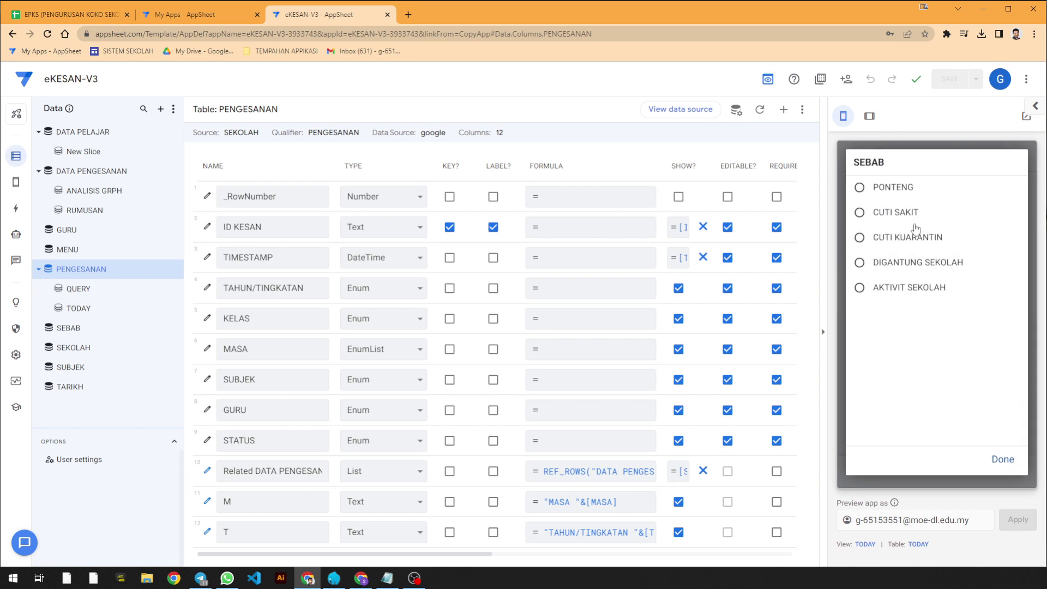
left_click(895, 188)
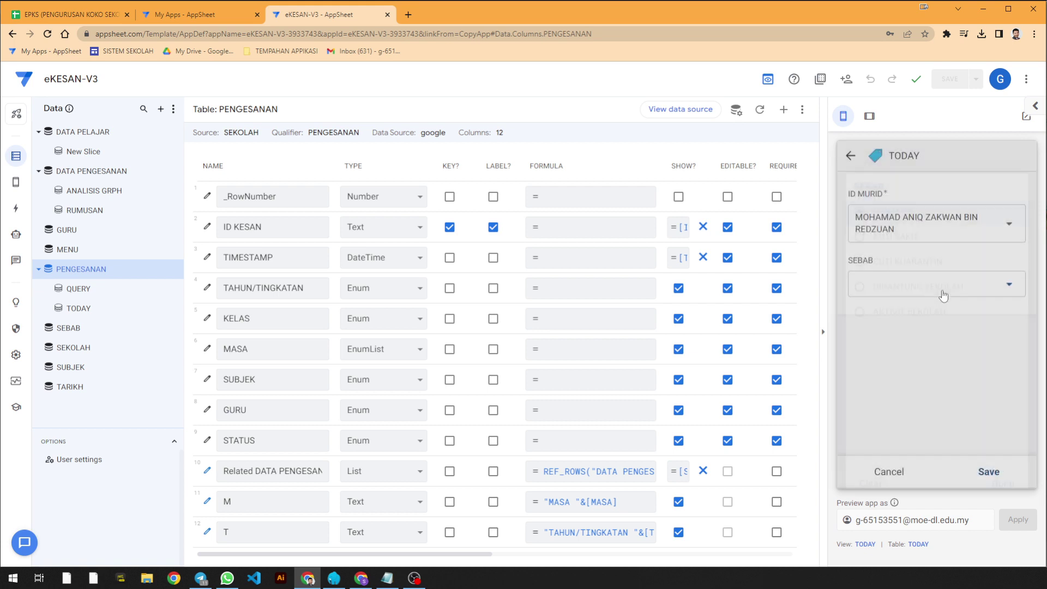
left_click(993, 471)
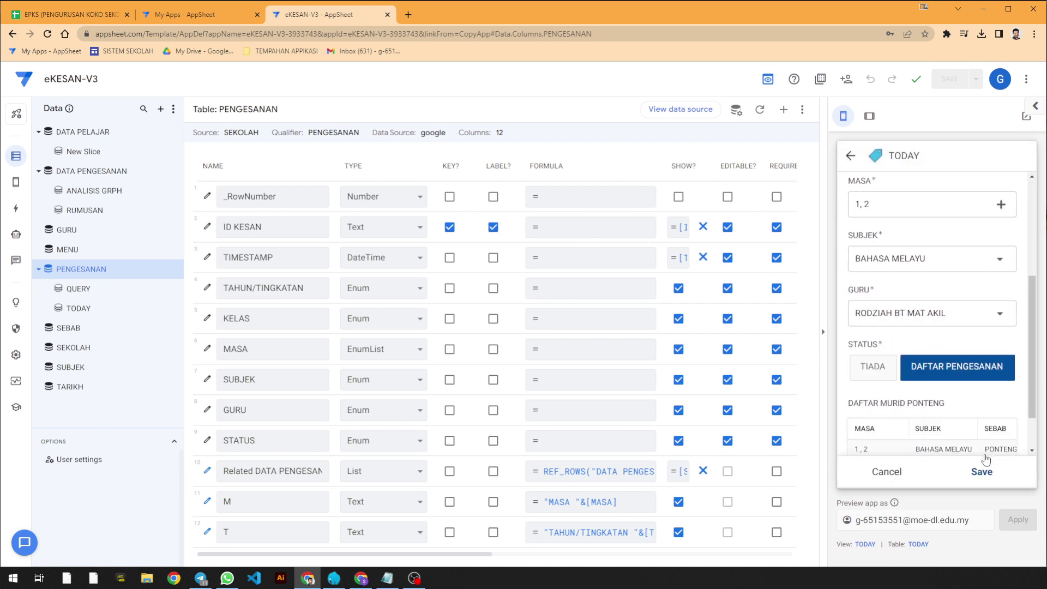
Add the first listed student to DAFTAR MURID PONTENG with the reason PONTENG and save the whole attendance record.
left_click(982, 428)
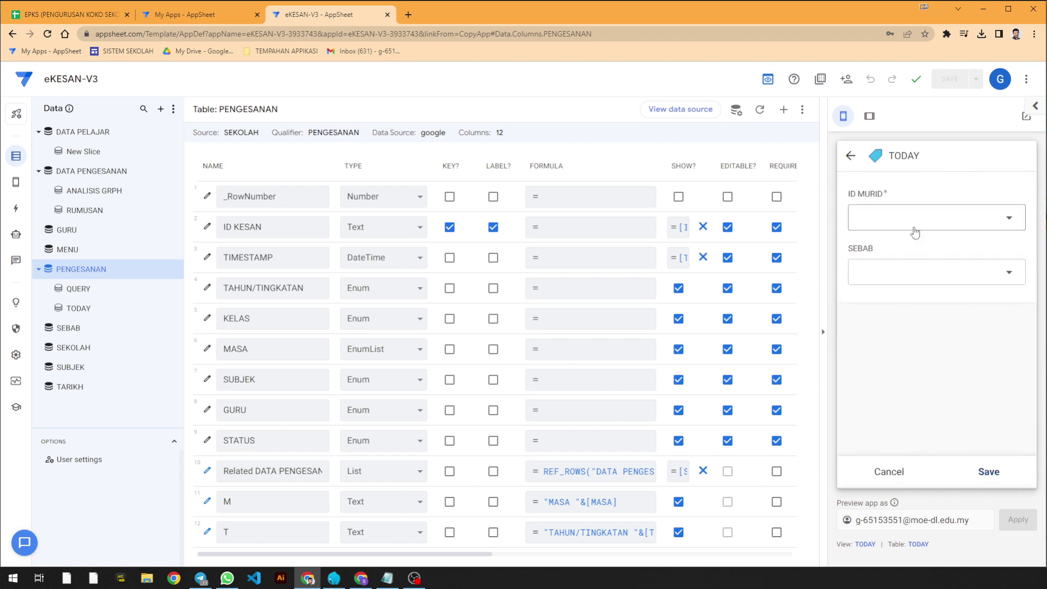
left_click(911, 223)
left_click(932, 312)
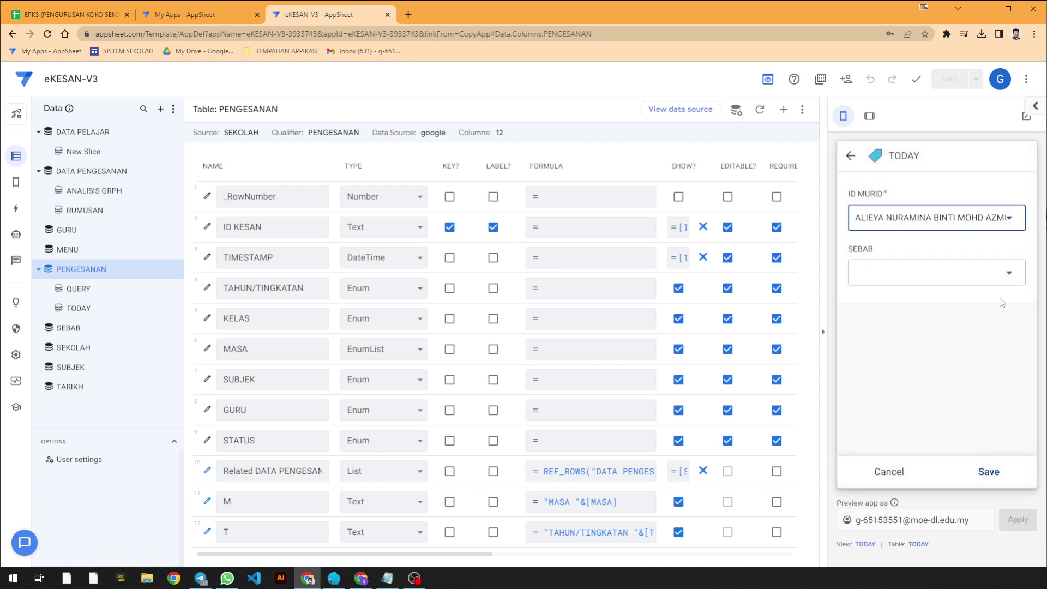
left_click(981, 273)
left_click(898, 218)
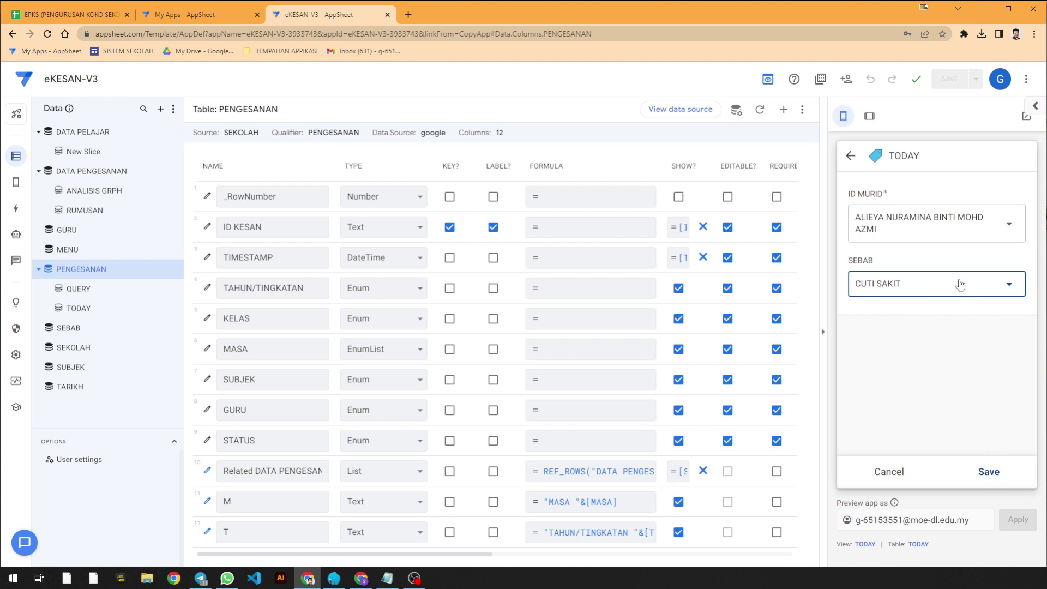
left_click(960, 284)
left_click(898, 188)
left_click(985, 472)
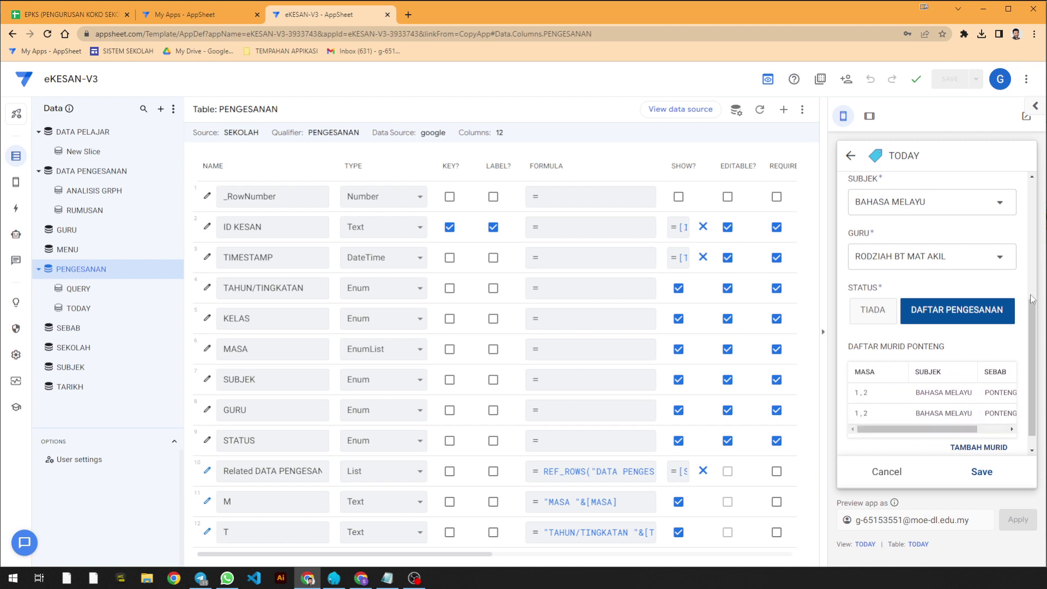
left_click(981, 472)
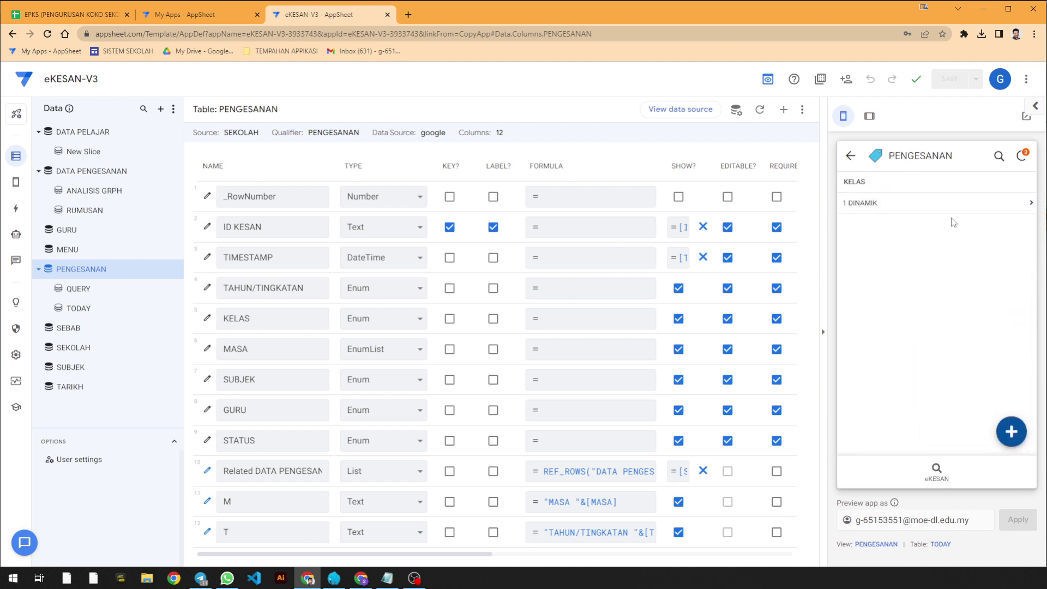
Open the saved 1 DINAMIK attendance record for MASA 1, 2 from the PENGESANAN list.
left_click(936, 471)
left_click(927, 243)
left_click(890, 211)
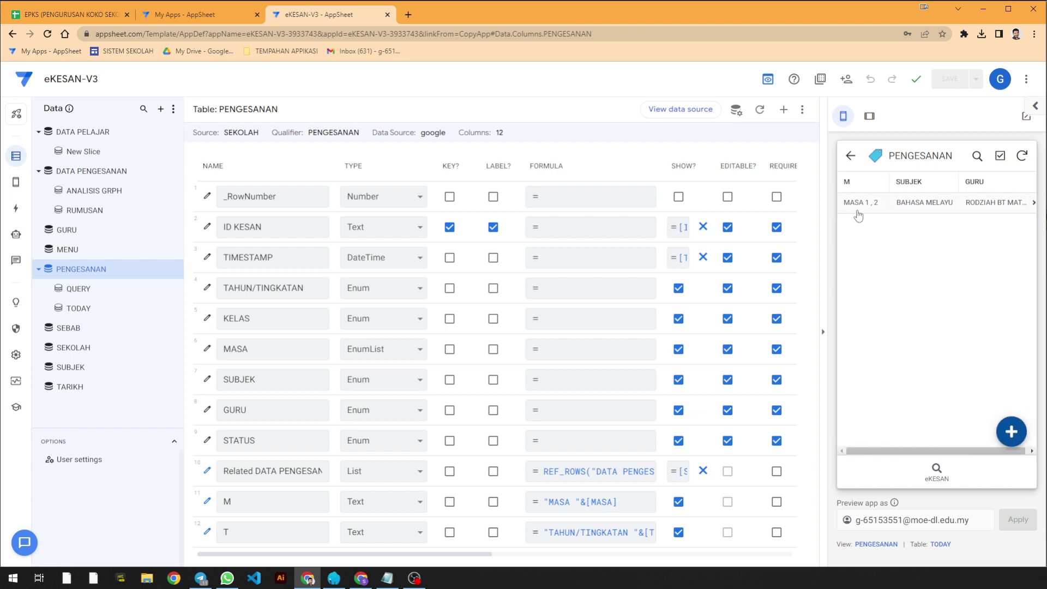
left_click(850, 159)
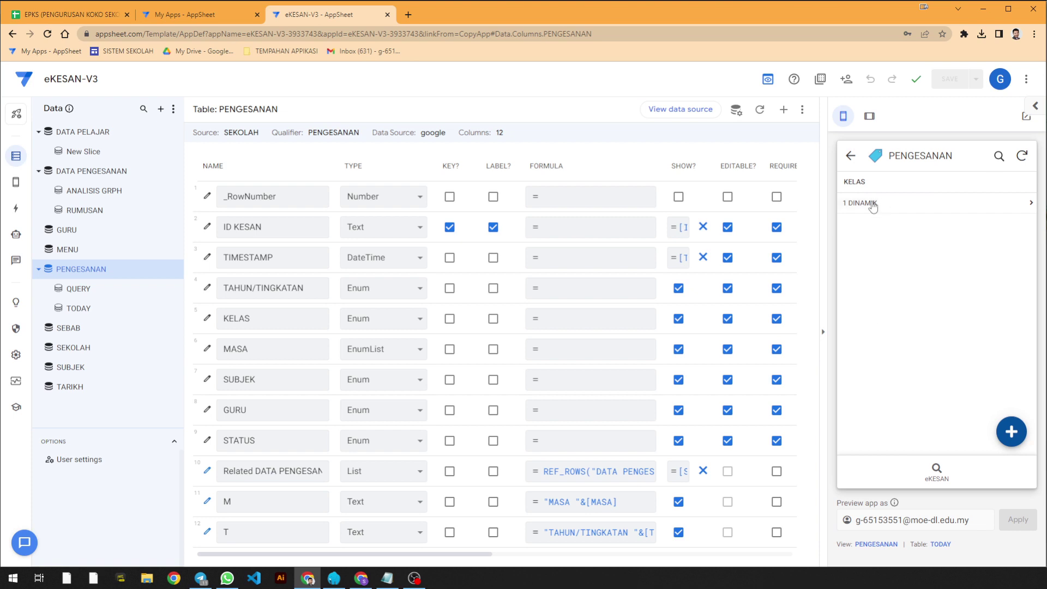
left_click(873, 205)
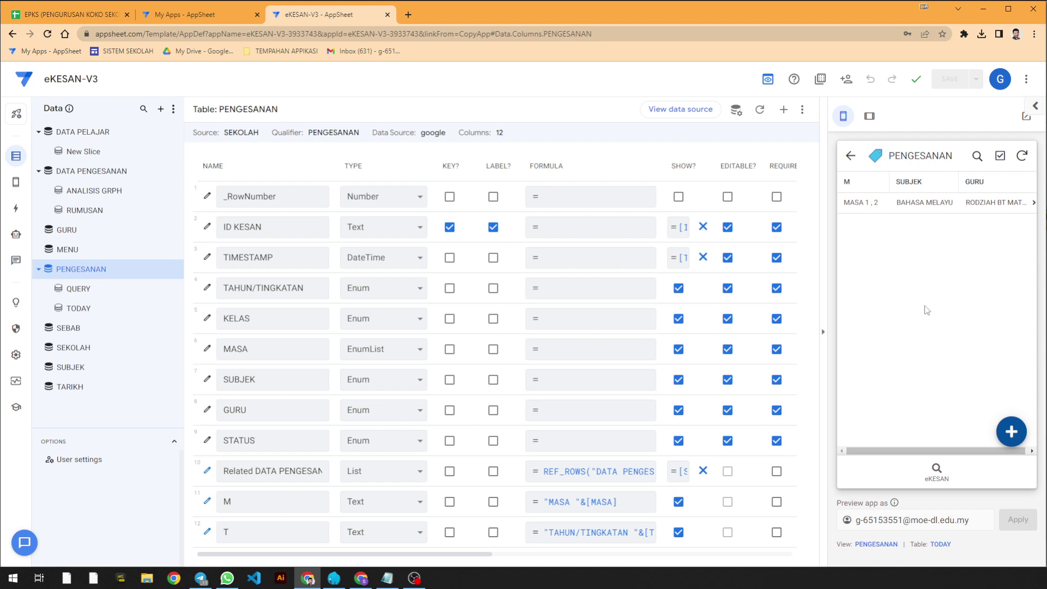
left_click(873, 210)
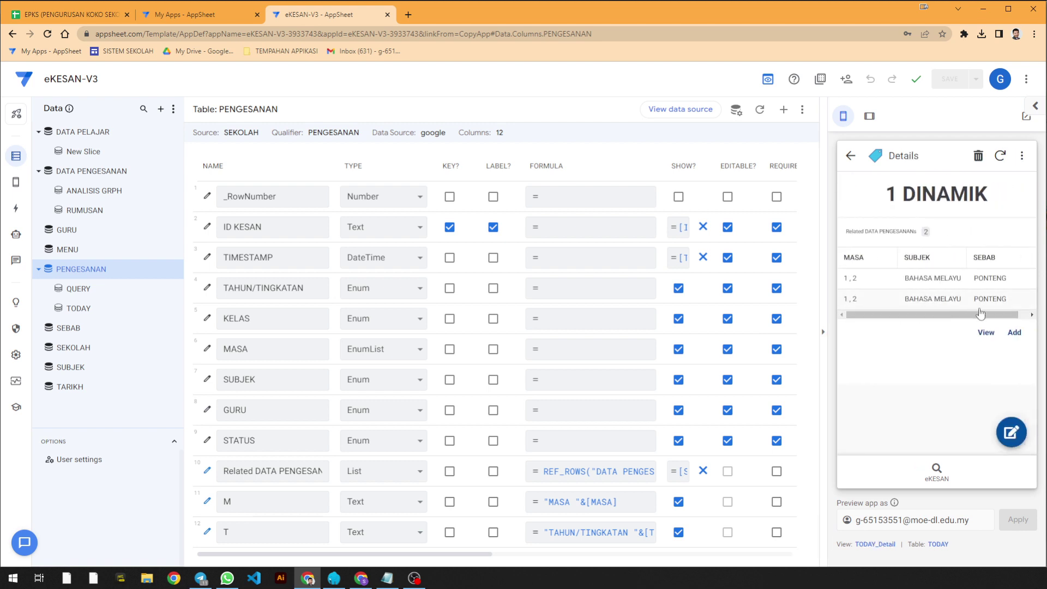
Examine the absent students of the 1 DINAMIK record, including the first entry's details, and return to the class's record list.
left_click_drag(980, 313, 1022, 318)
left_click(882, 282)
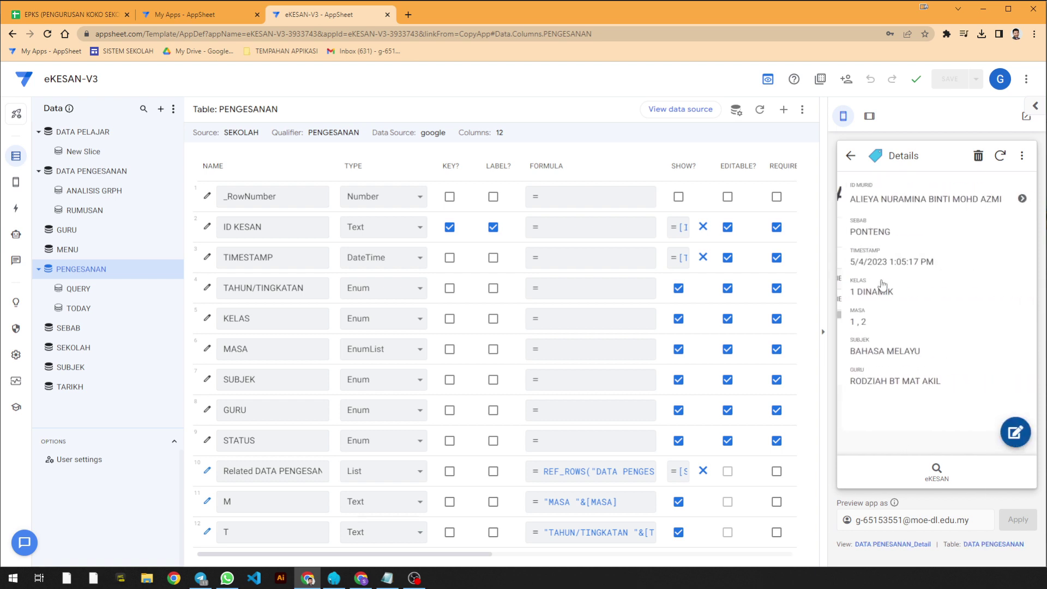
left_click(848, 158)
left_click(851, 158)
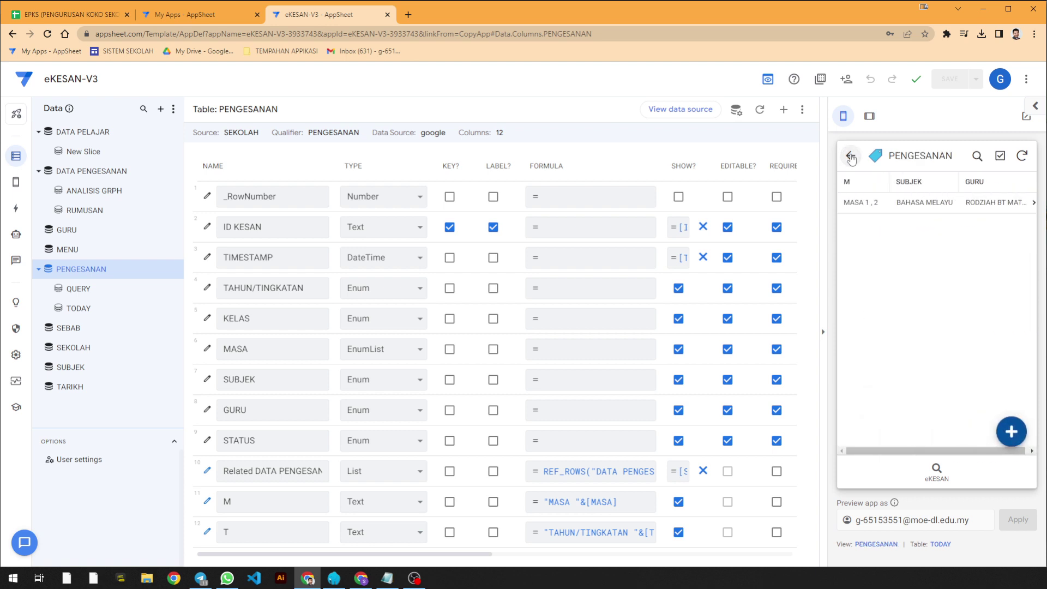
Return to the eKESAN menu and examine the BAHASA MELAYU bar in the ANALISIS PENGESANAN chart.
left_click(850, 158)
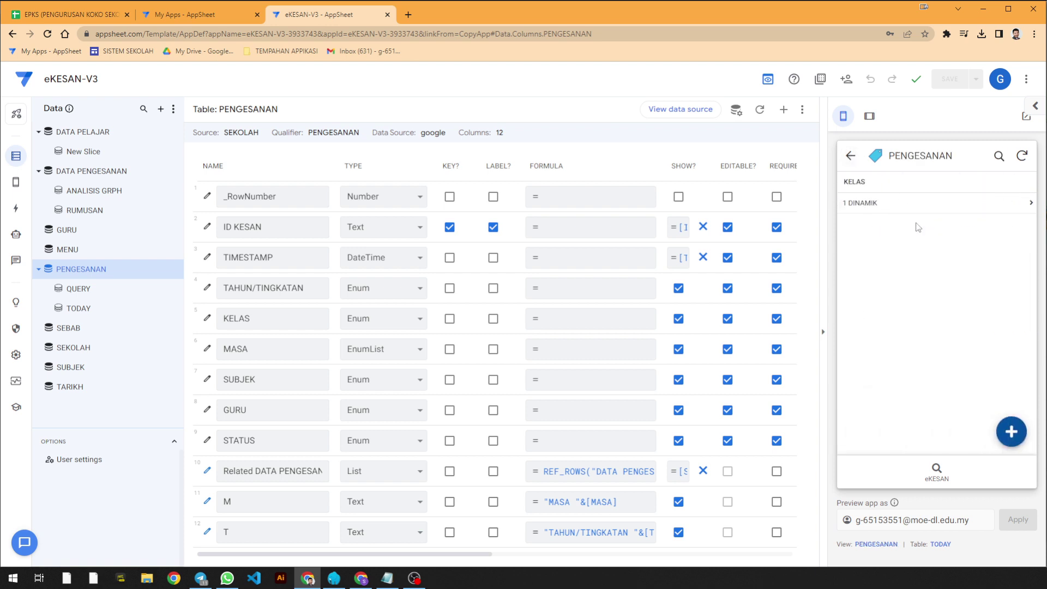
left_click(851, 156)
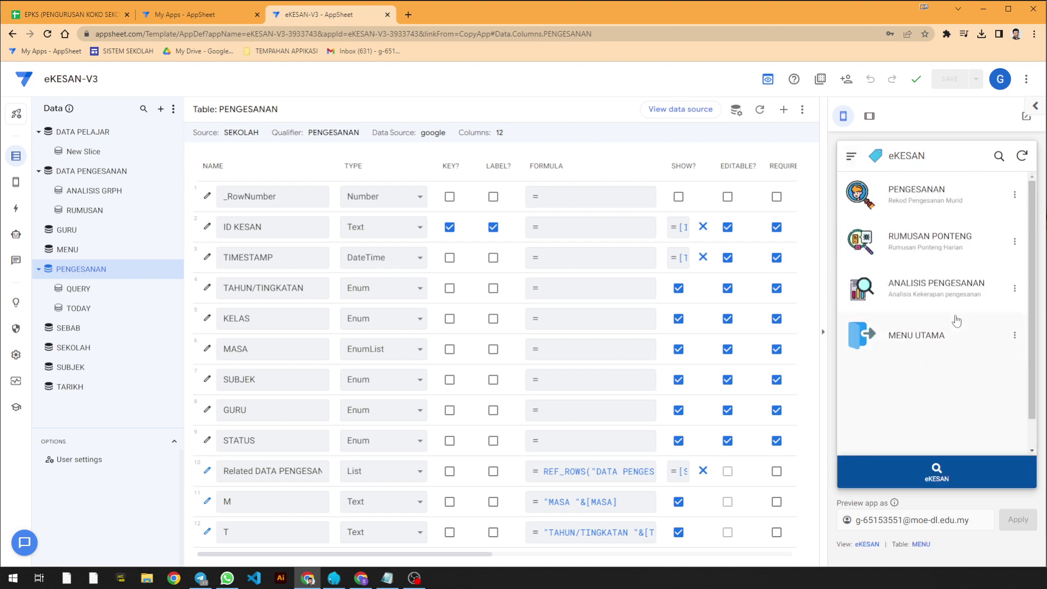
left_click(957, 303)
mouse_move(976, 379)
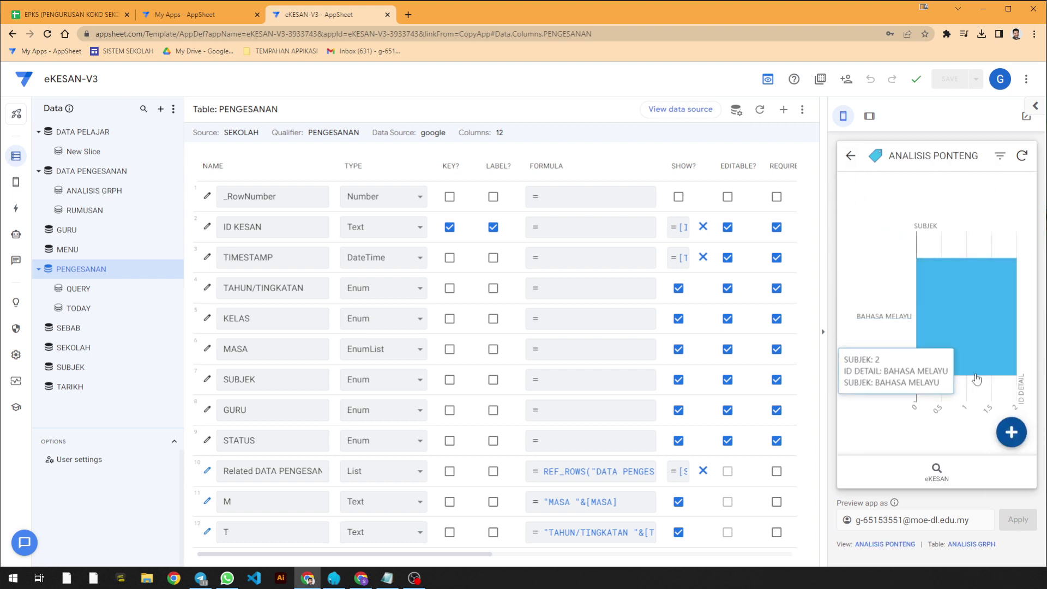